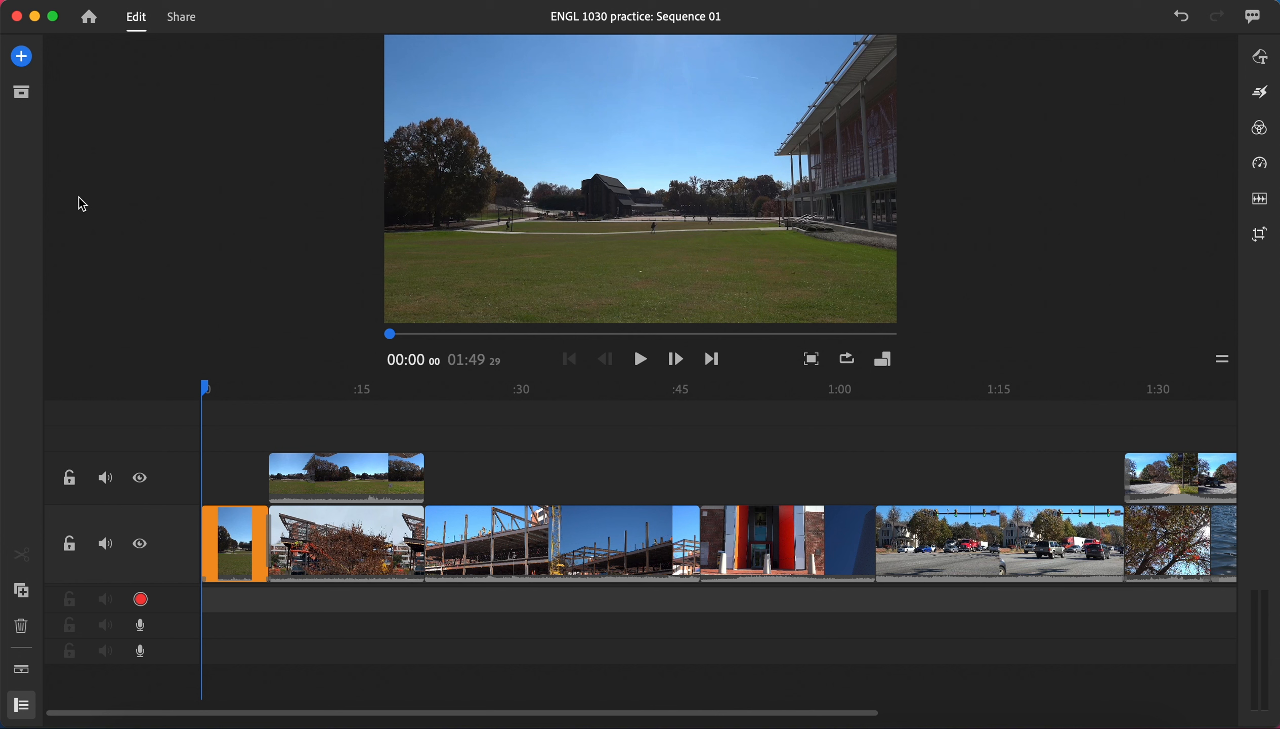
Record a voiceover of about 13 seconds on the first audio track, starting at the beginning of the sequence
left_click(22, 56)
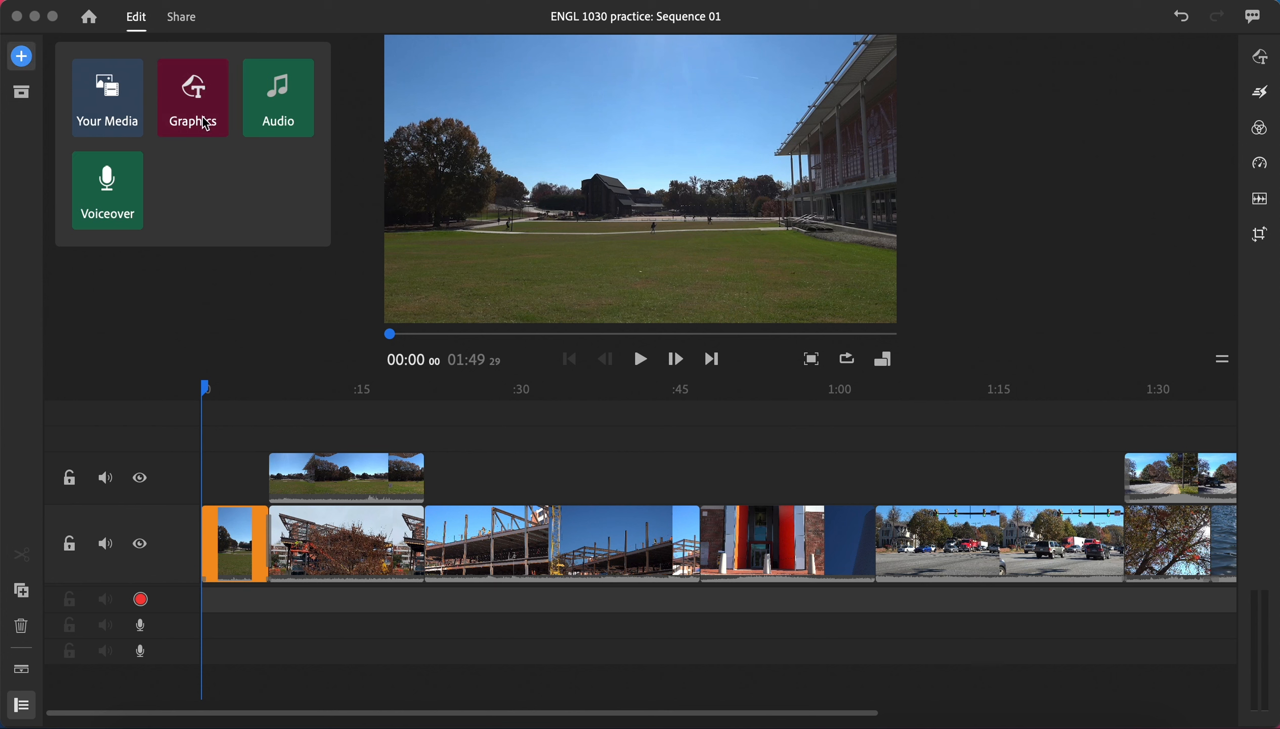
left_click(122, 195)
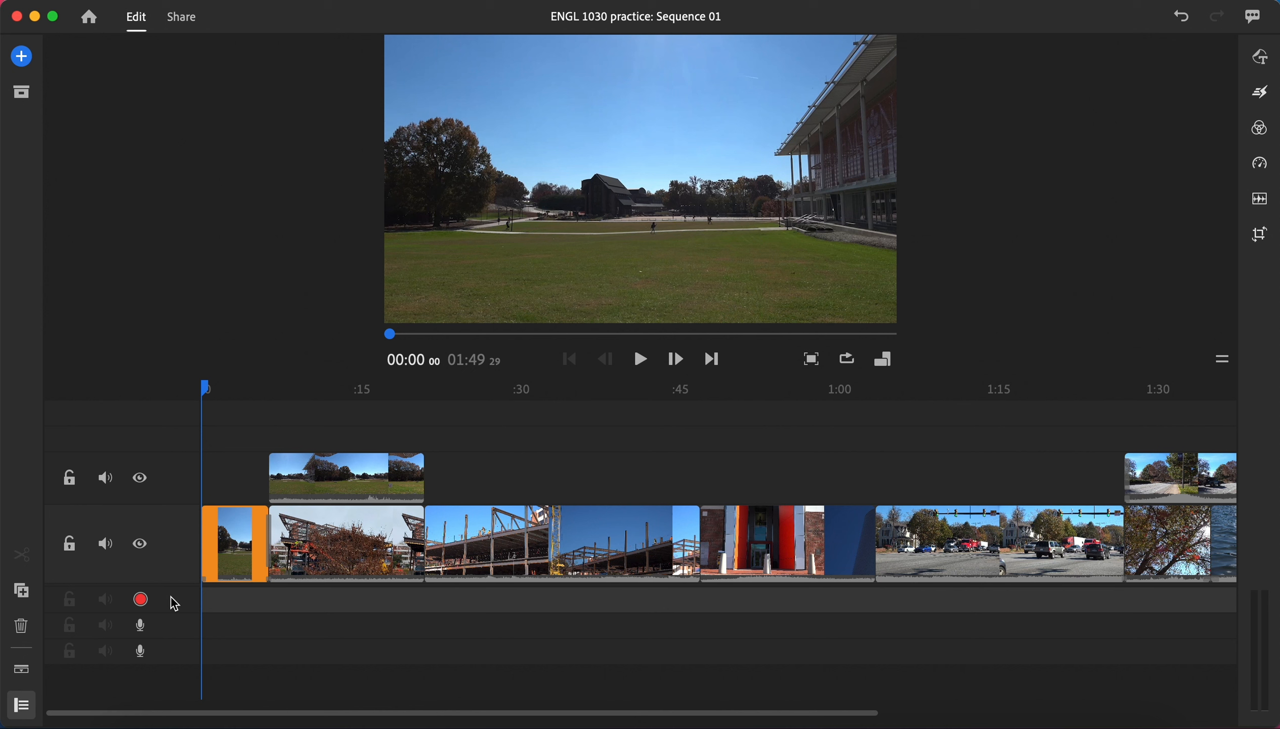
left_click(141, 600)
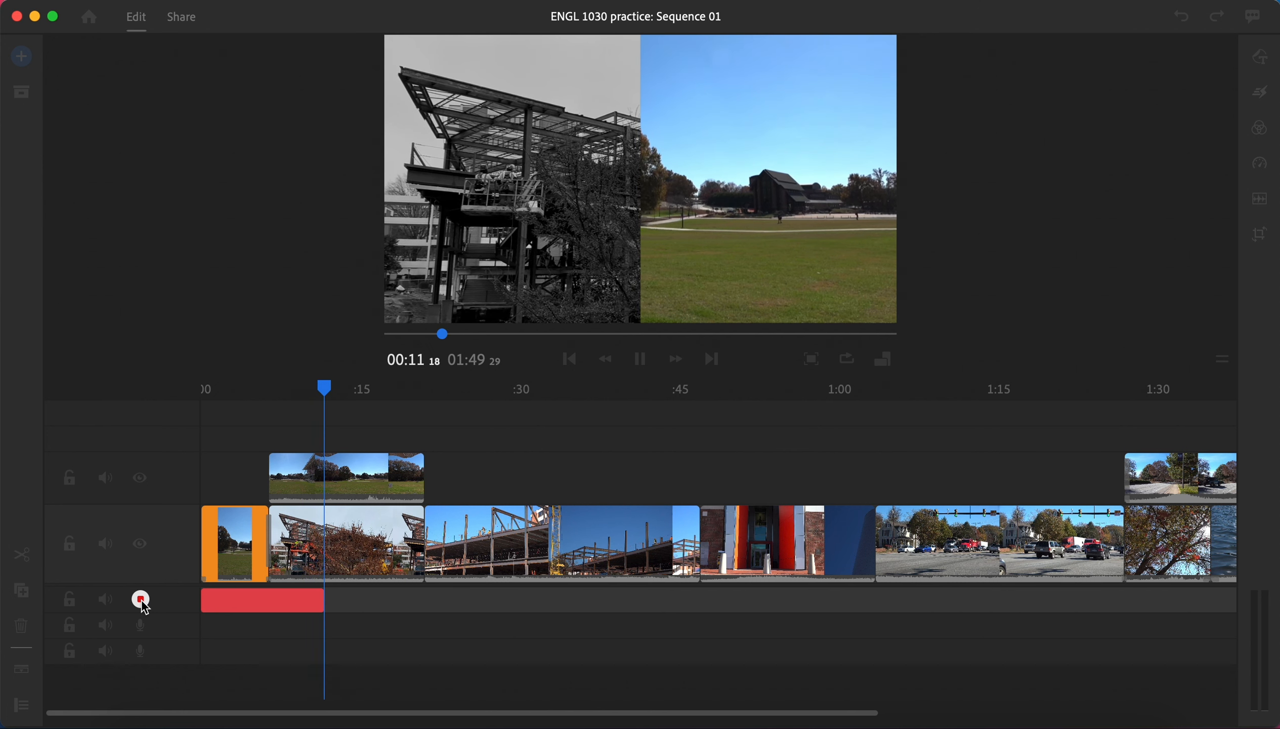
left_click(142, 600)
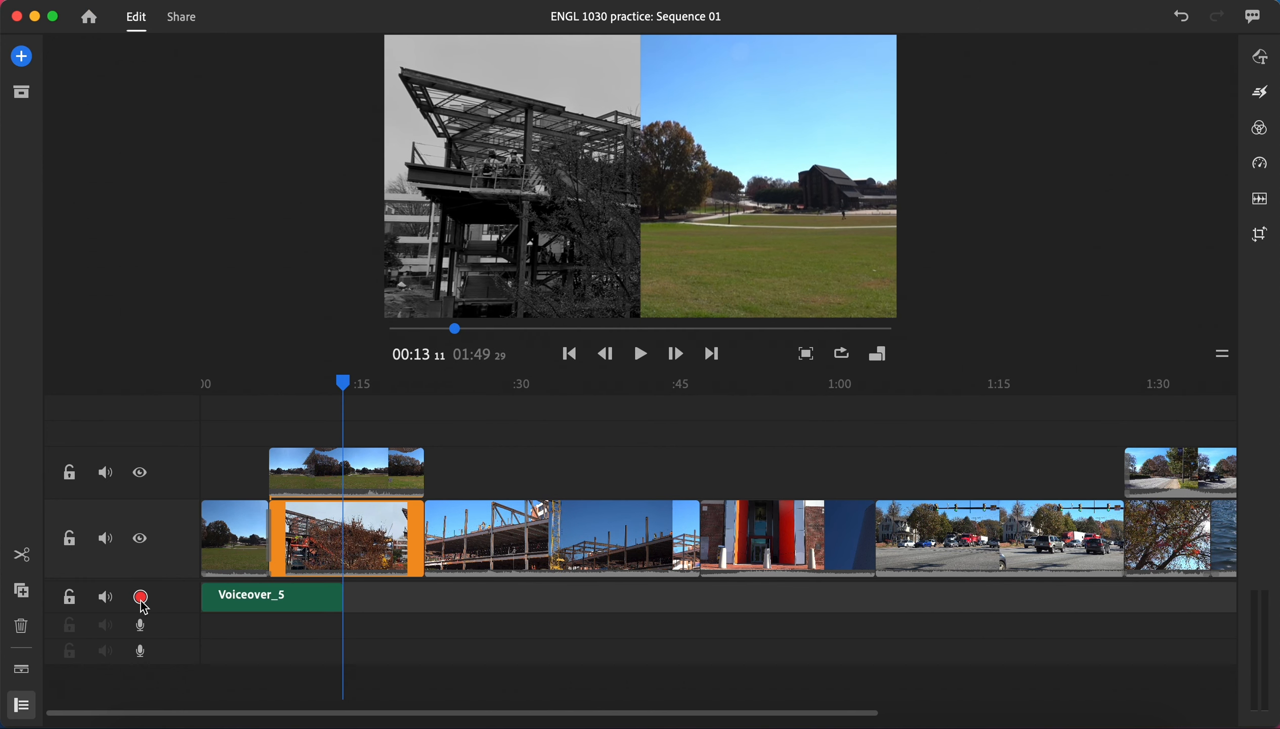
Play the recorded voiceover from the start of the sequence and stop playback near the end of the first clip
left_click_drag(344, 382, 171, 403)
left_click(639, 354)
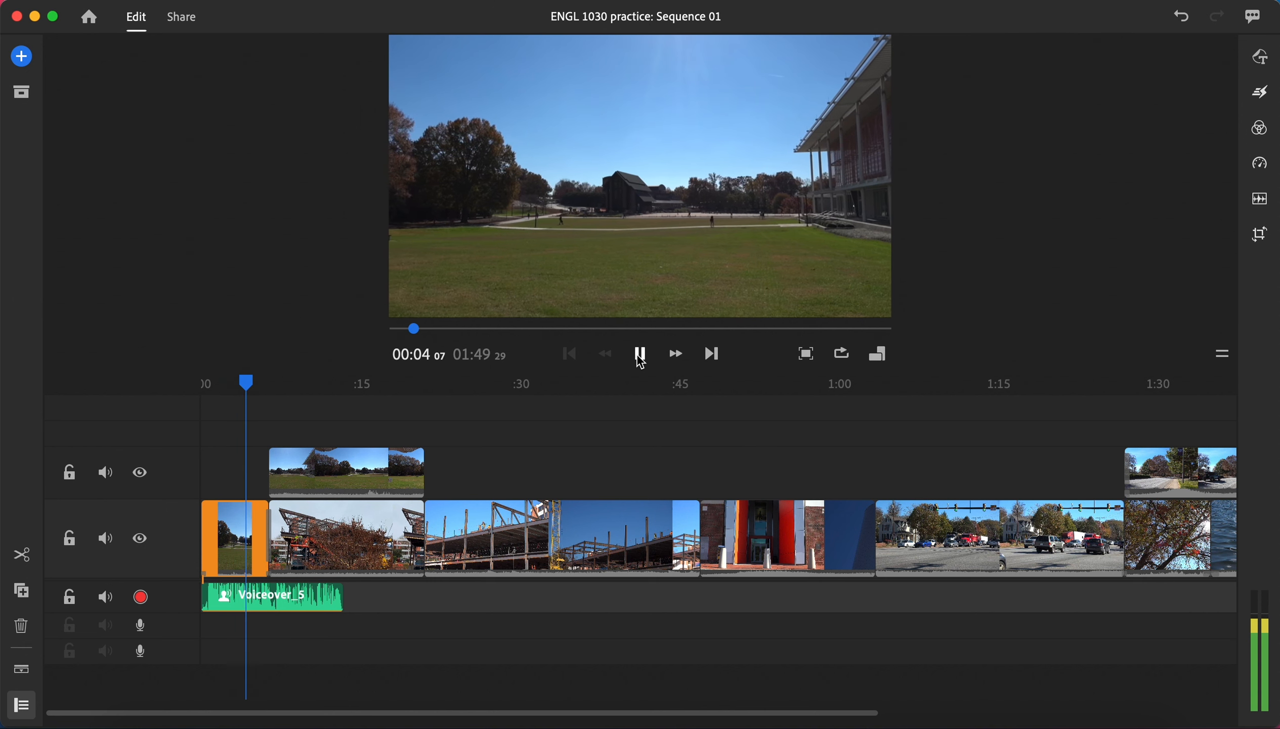
left_click(640, 354)
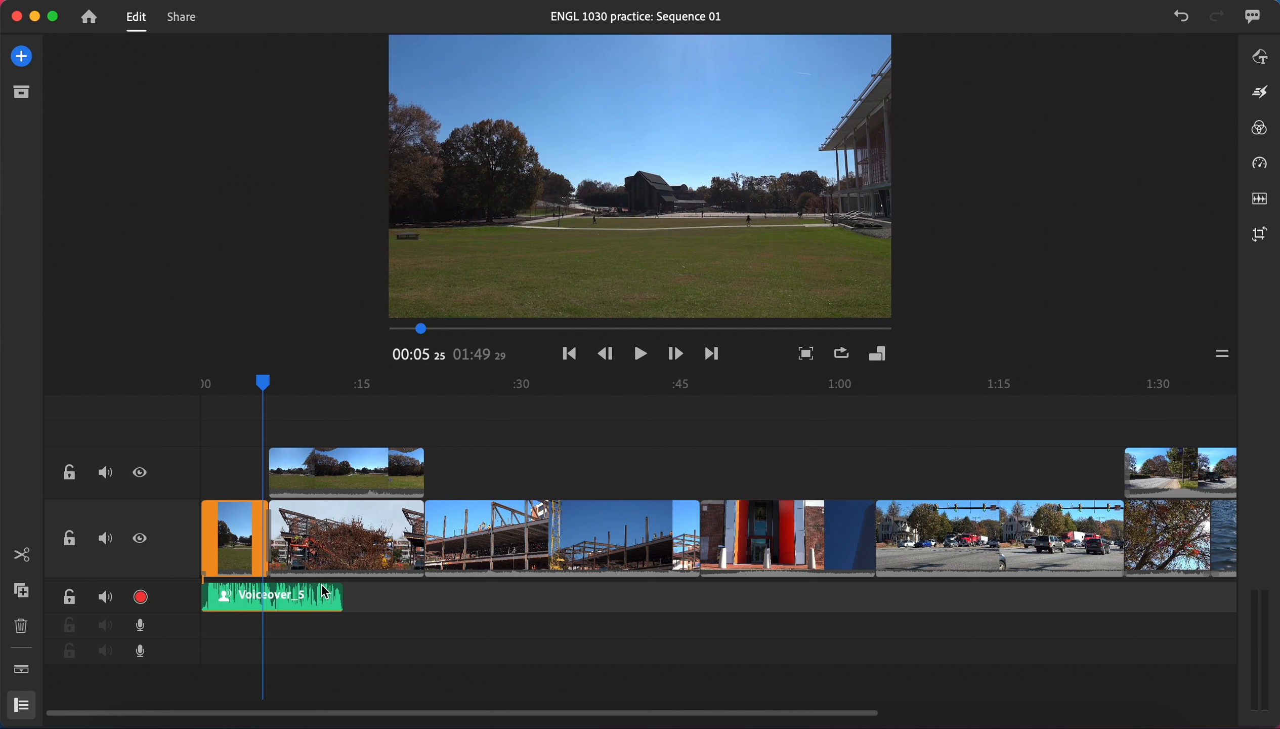
Lower the voiceover's clip volume to 46 in its audio settings
left_click(314, 599)
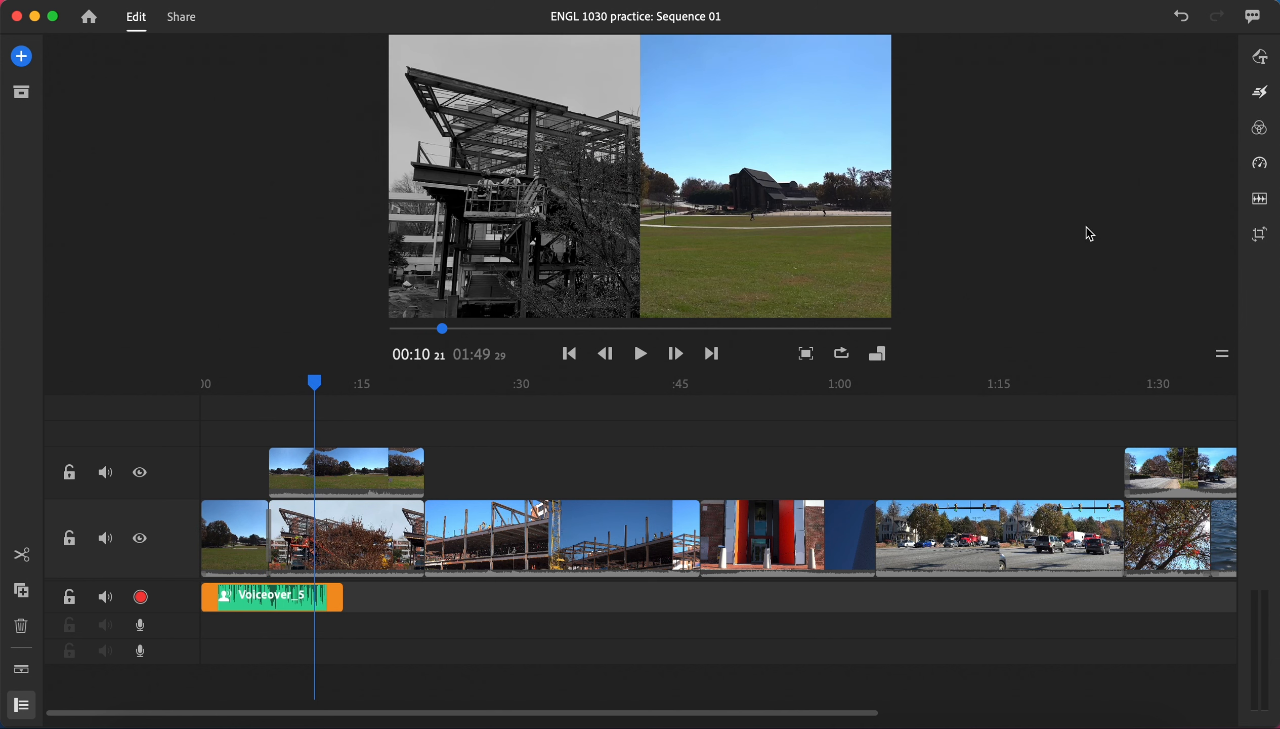
left_click(1260, 200)
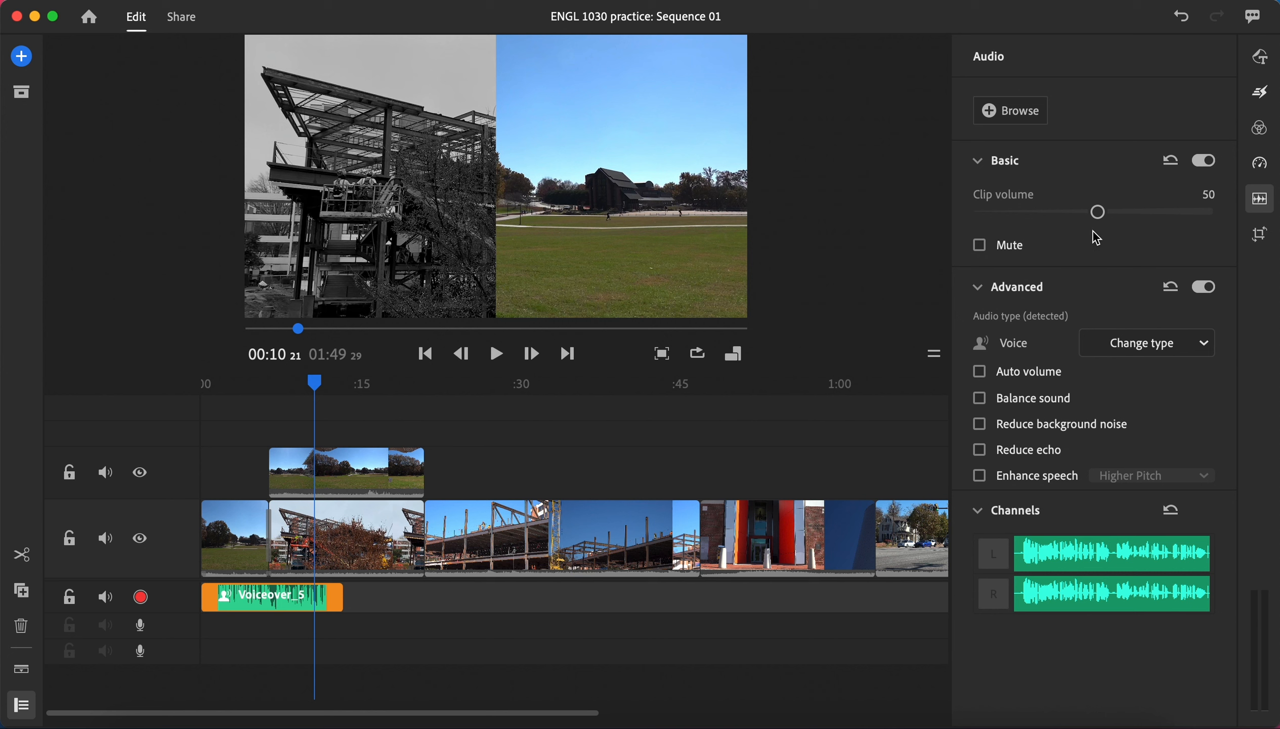
left_click_drag(1099, 212, 1085, 213)
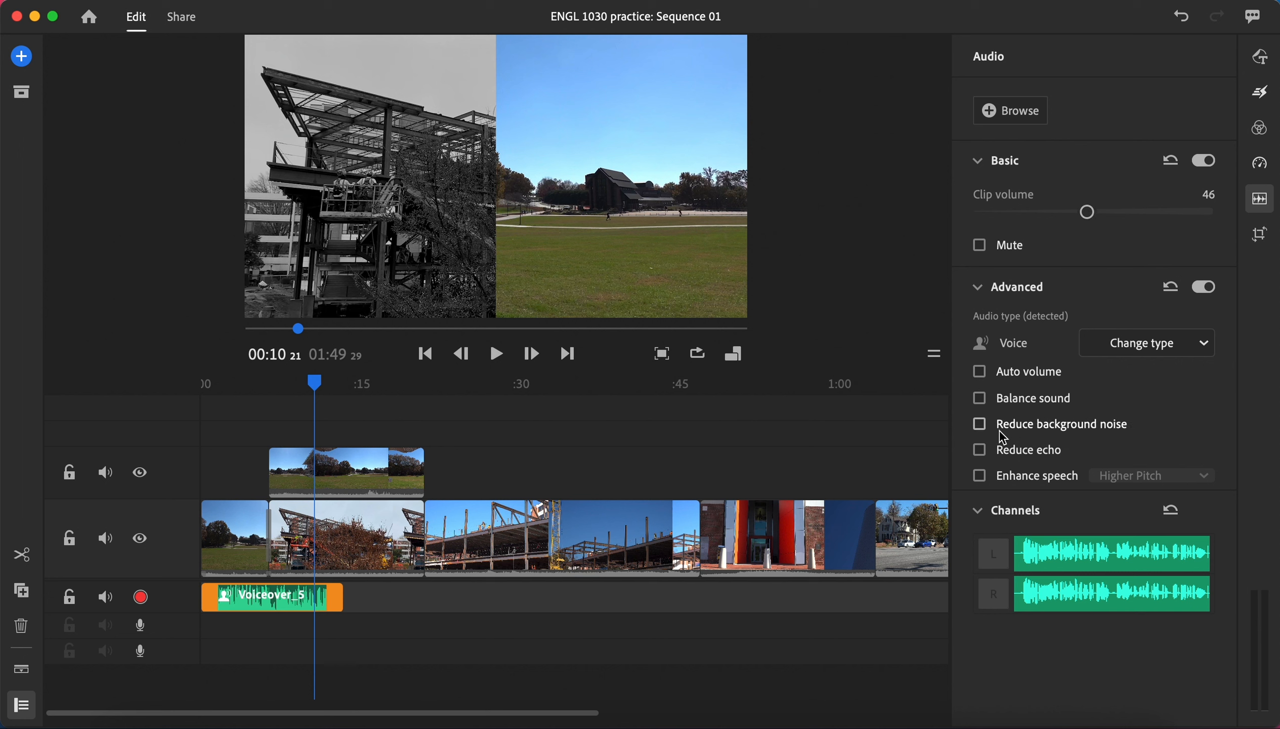
Enable Reduce background noise at intensity 60 and Enhance speech with Higher Pitch on the voiceover
mouse_move(1001, 436)
left_click(981, 425)
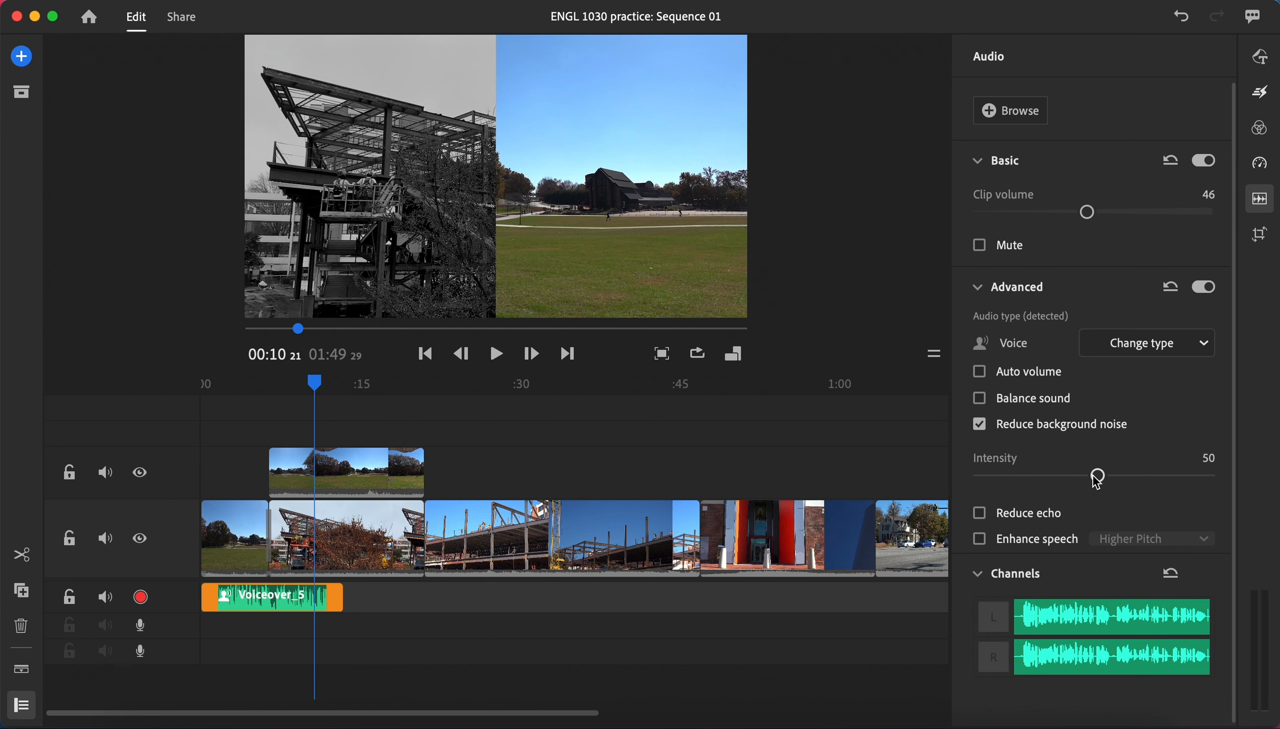
mouse_move(1097, 475)
left_mouse_down()
mouse_move(1117, 485)
mouse_move(1108, 473)
left_mouse_up()
mouse_move(1081, 445)
left_click(979, 539)
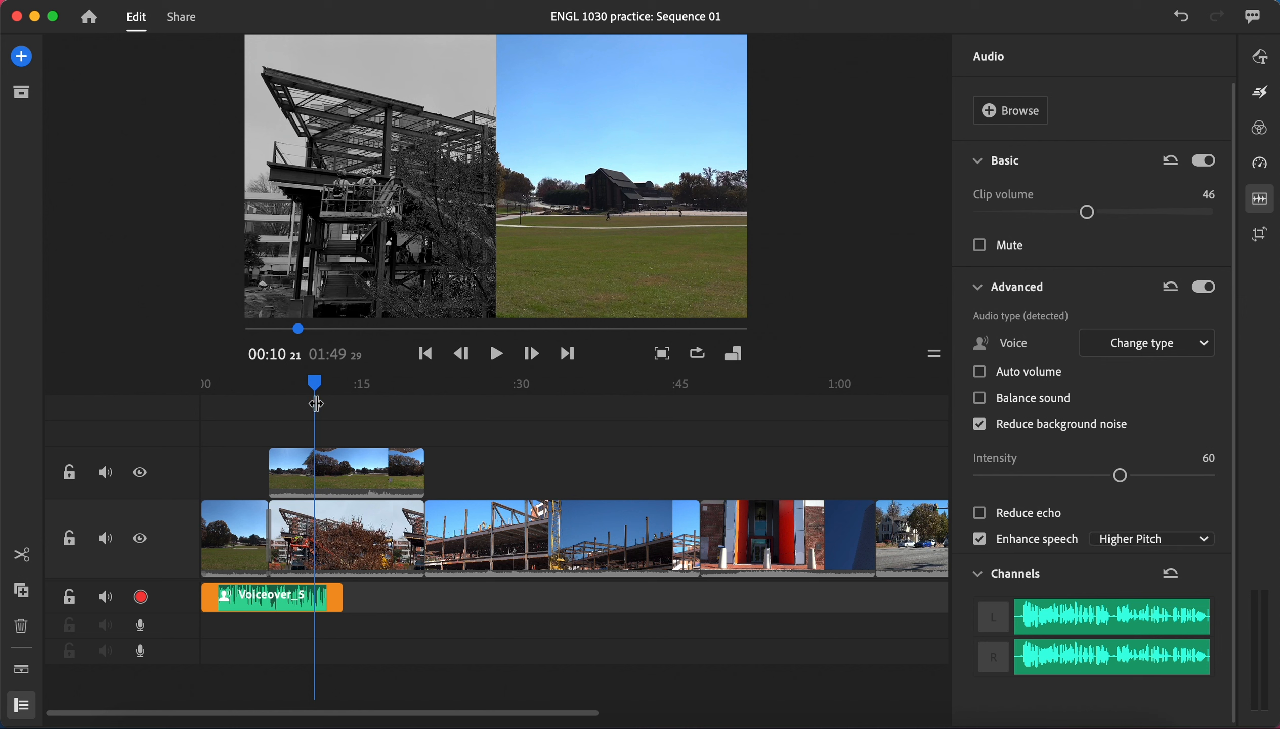
Play the adjusted voiceover from about the one-second mark to hear the audio changes
left_click_drag(316, 389, 222, 393)
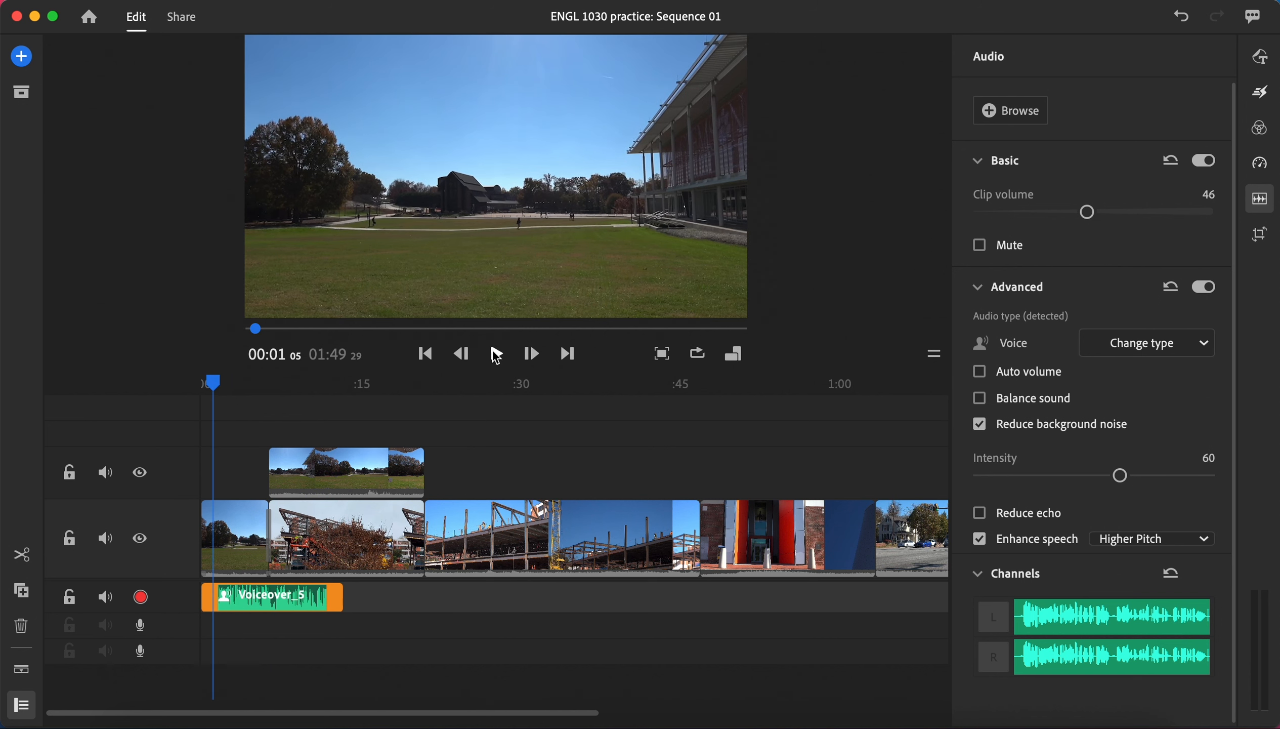
left_click(497, 355)
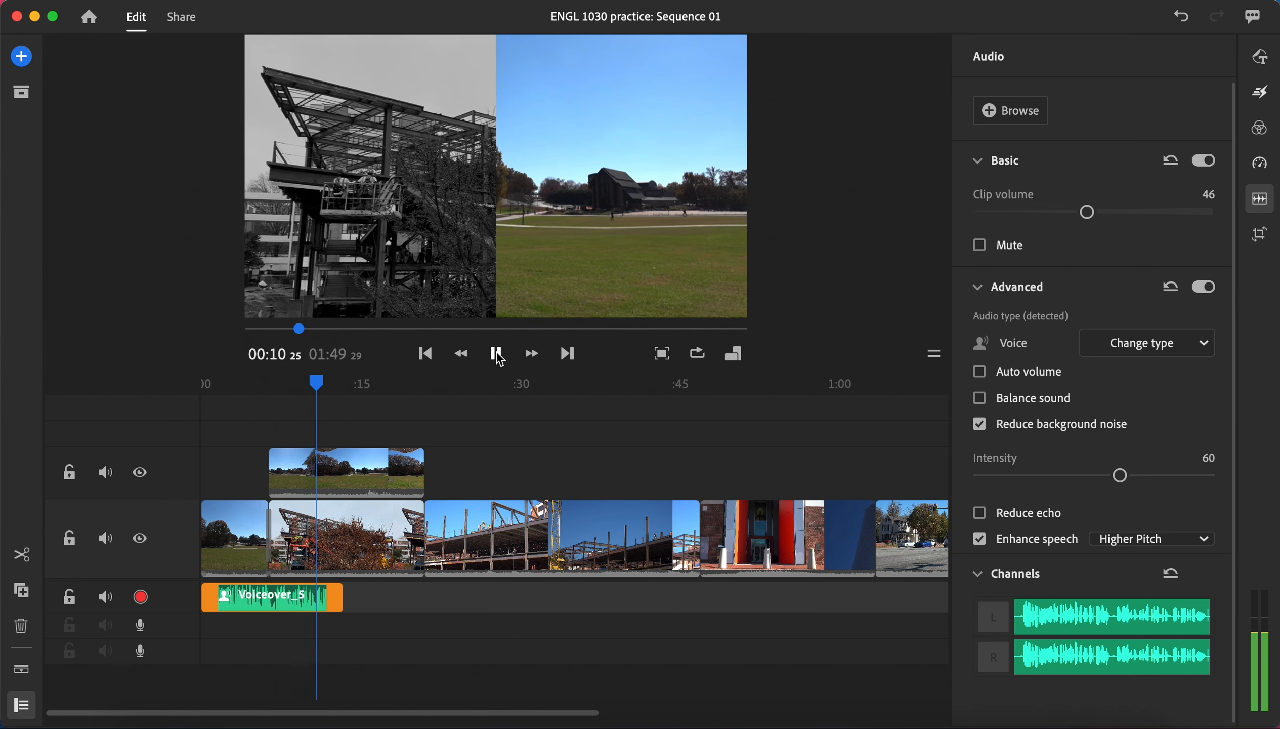
left_click(497, 355)
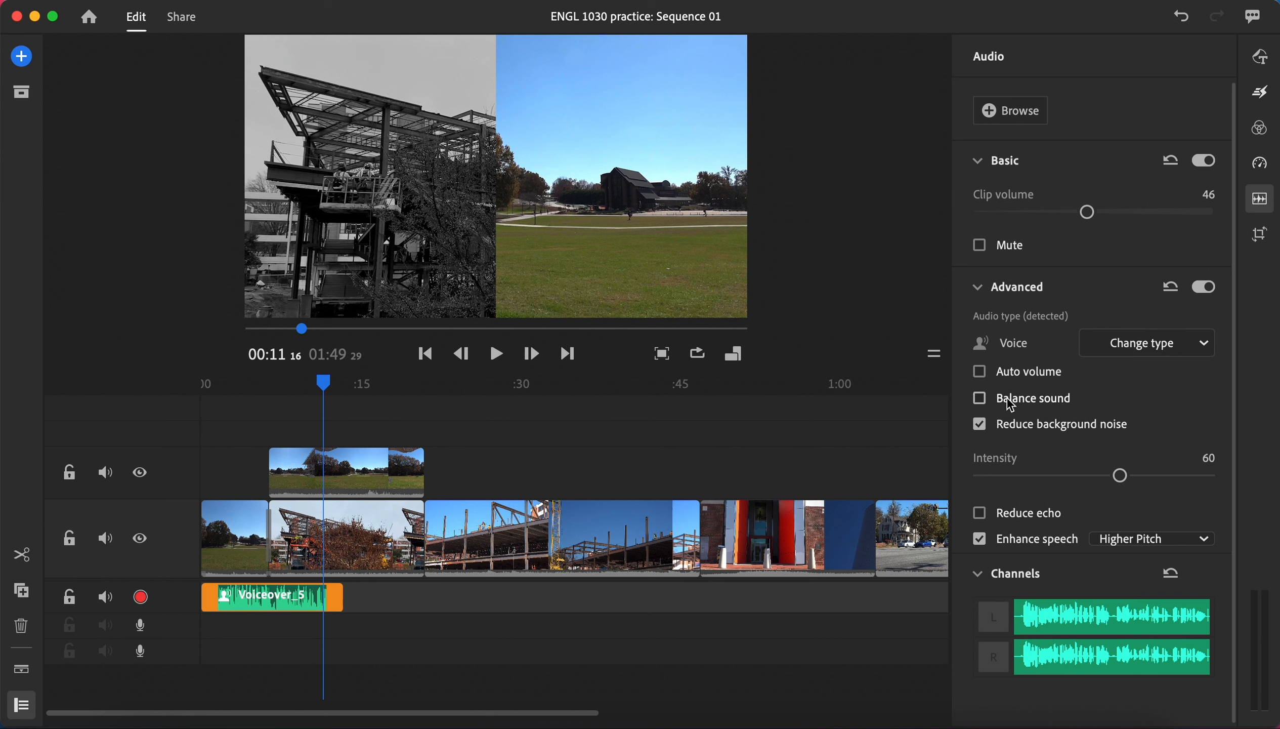
Try Balance sound and Auto volume on the voiceover, and turn both options off again
left_click(982, 399)
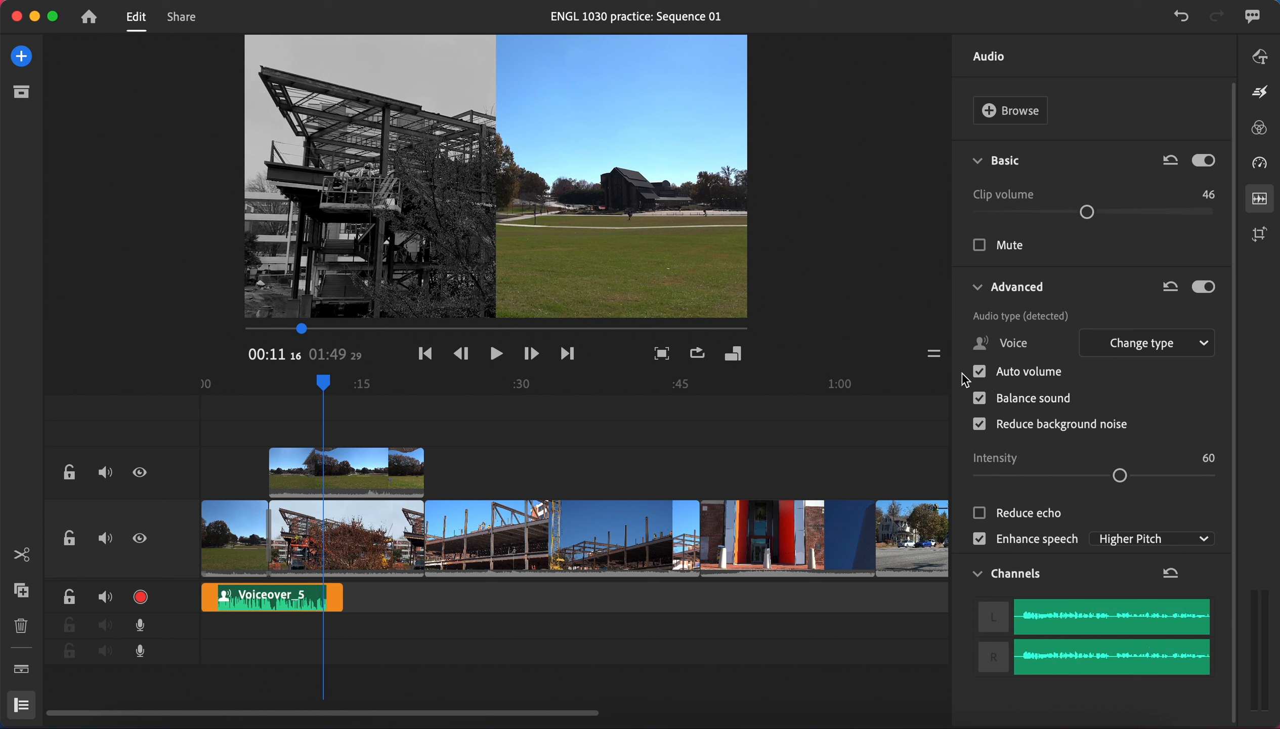
mouse_move(984, 378)
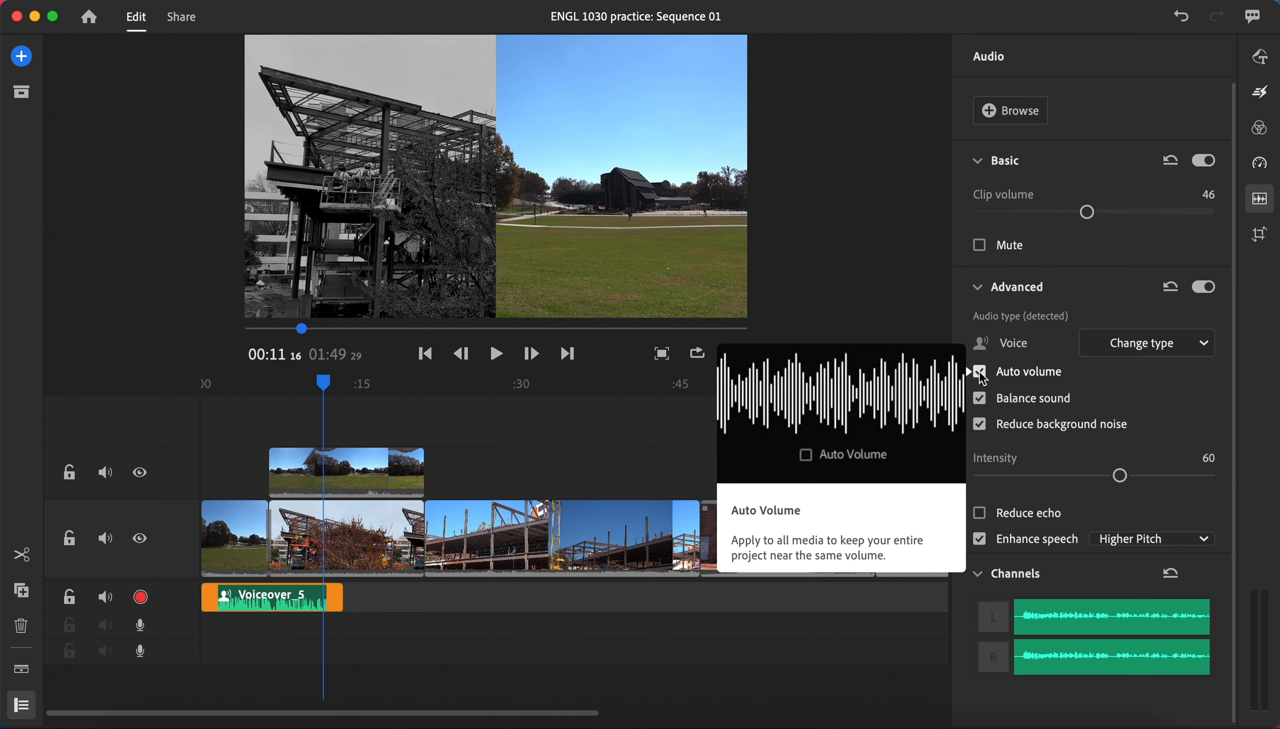
left_click(980, 373)
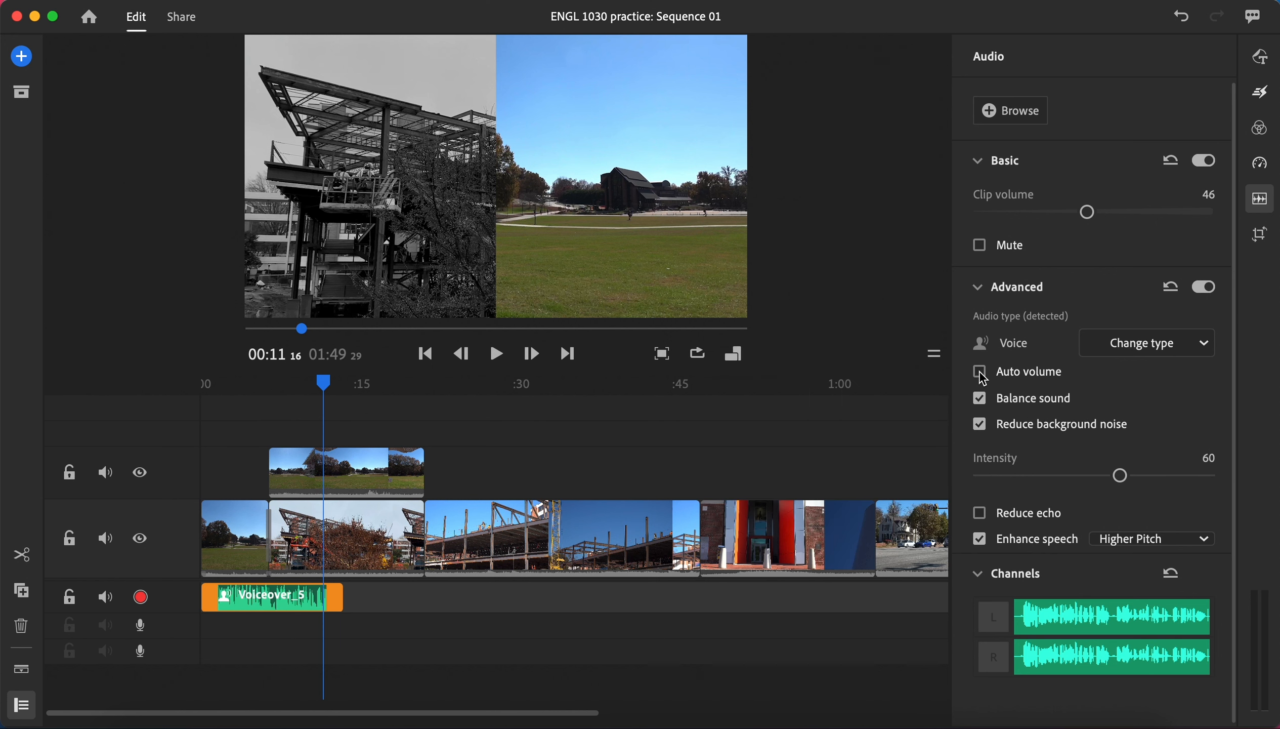
left_click(981, 399)
Close the audio settings and delete the voiceover clip from the timeline
left_click_drag(324, 386, 225, 408)
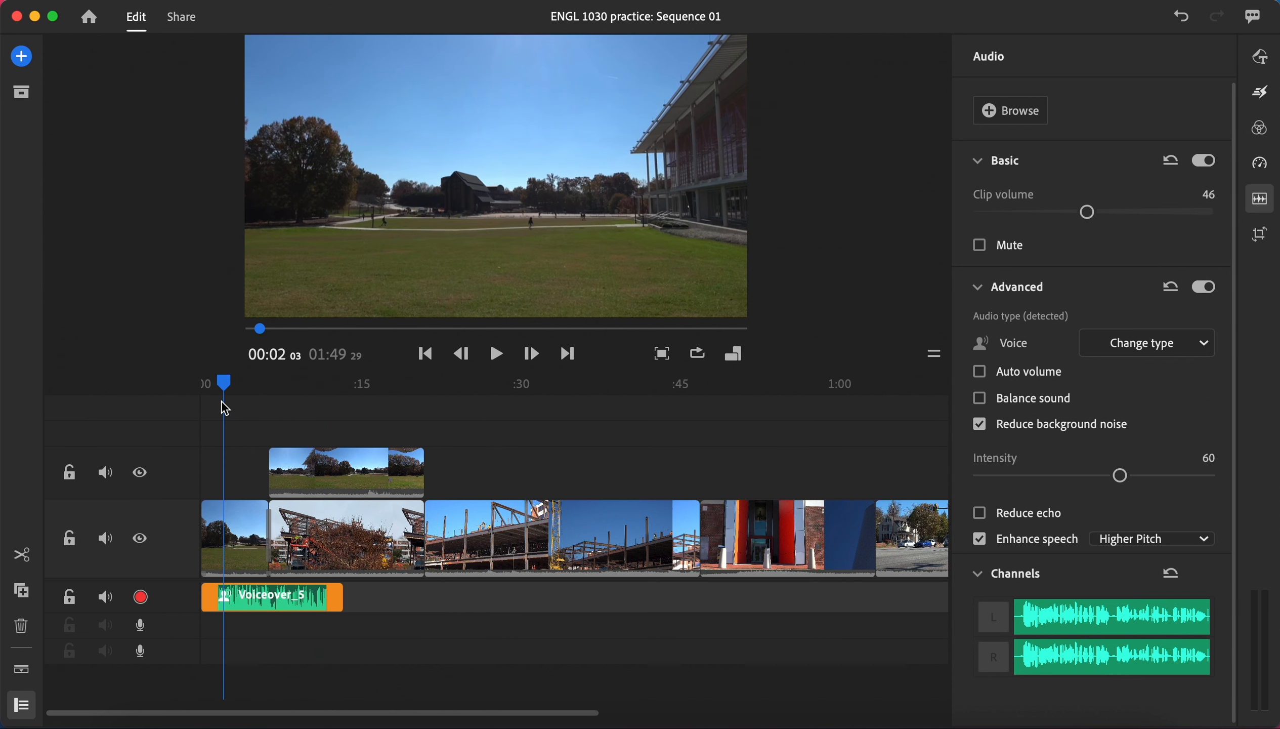
left_click(1261, 195)
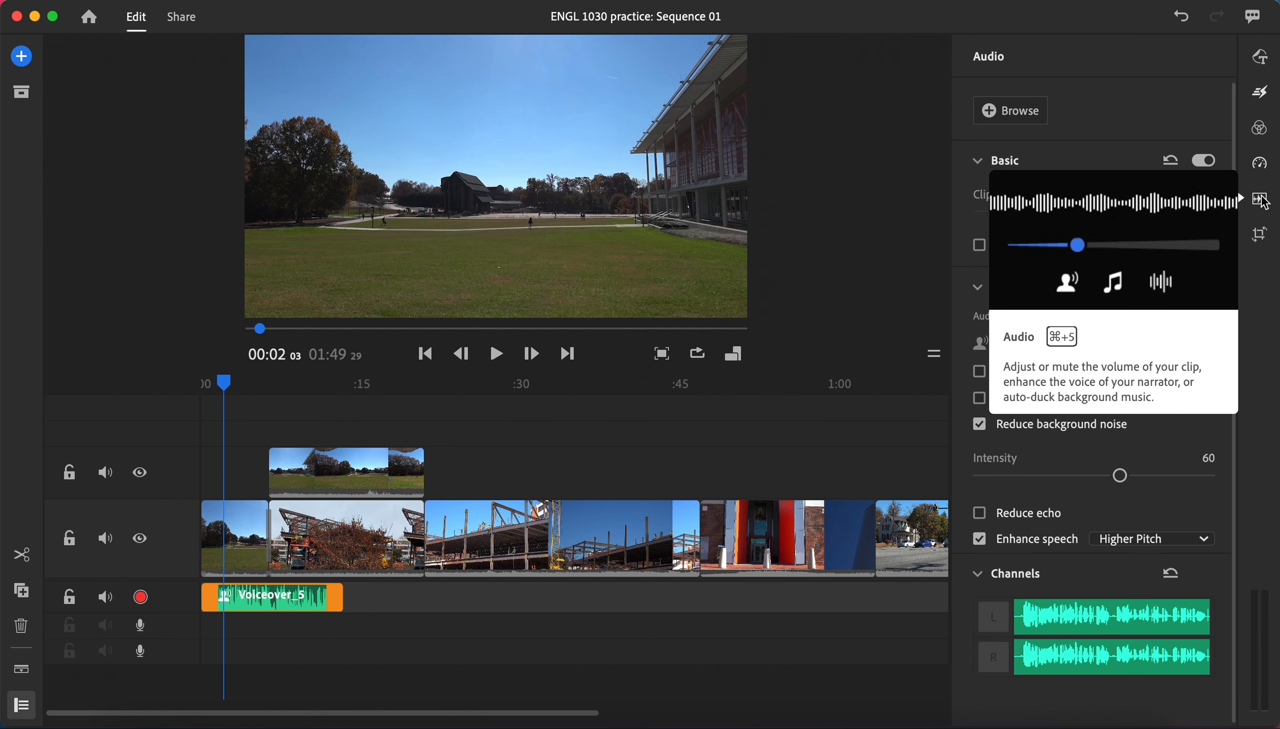
left_click(1265, 202)
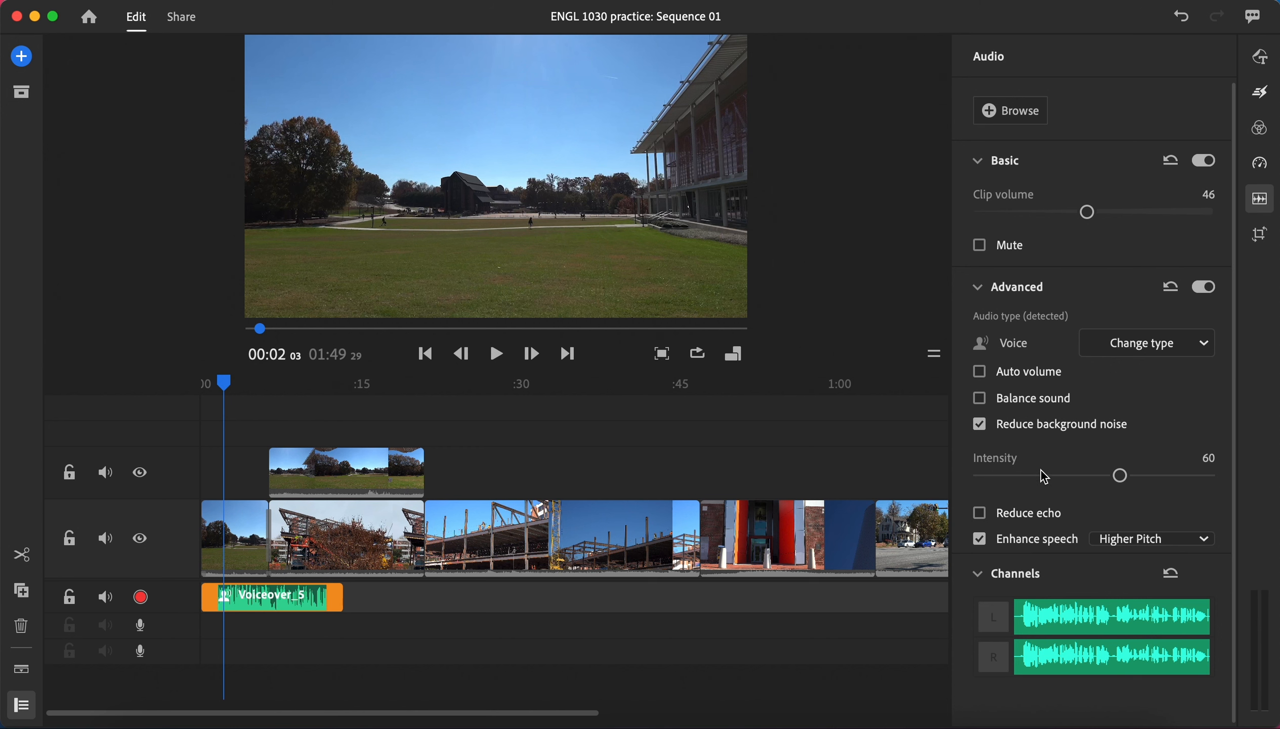
left_click(1265, 202)
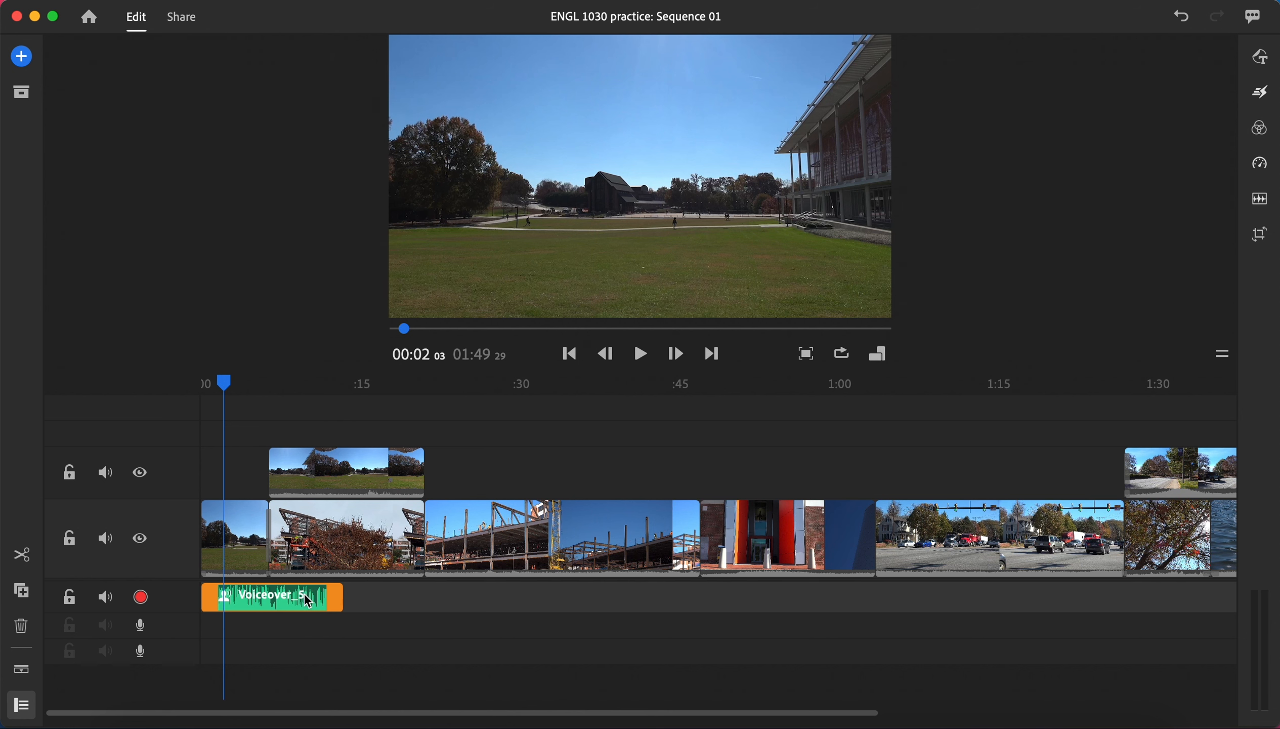
key("Delete")
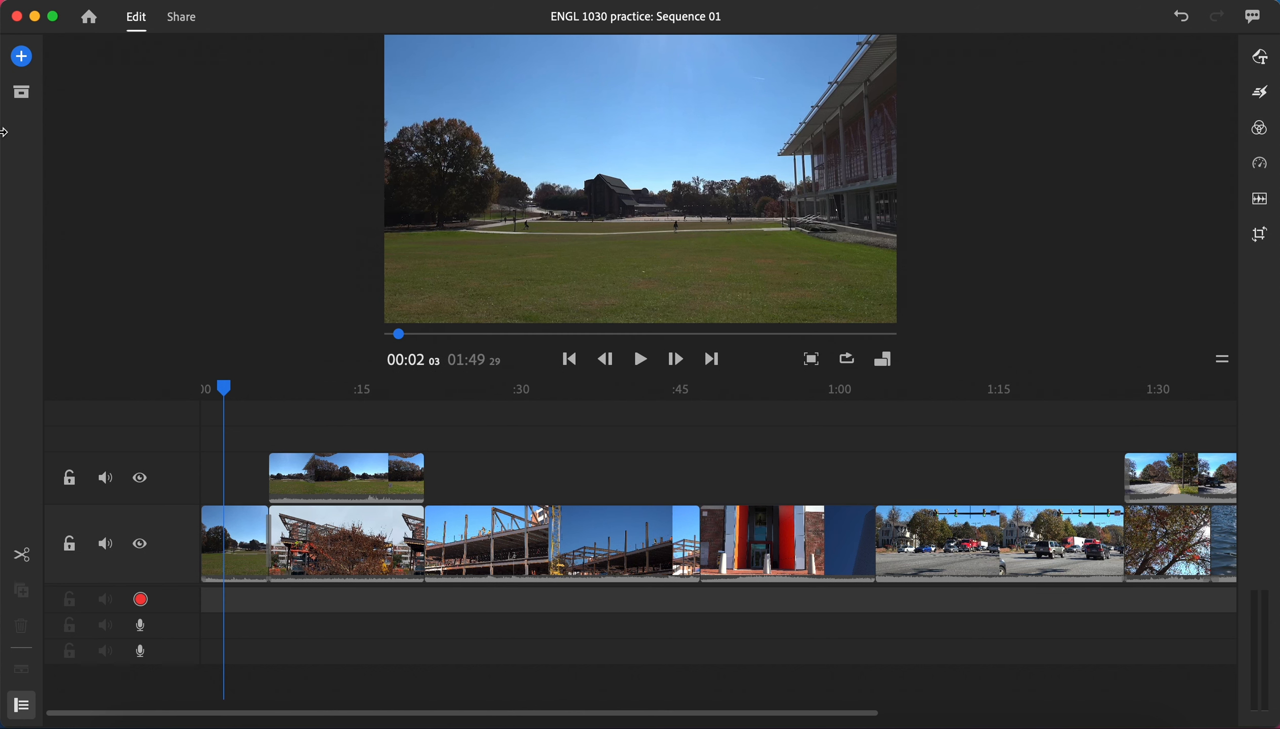
Add Sample Movie Dialogue from the Adobe Rush assets' Audio folder on the Desktop and shift it to start at about 13 seconds
left_click(23, 59)
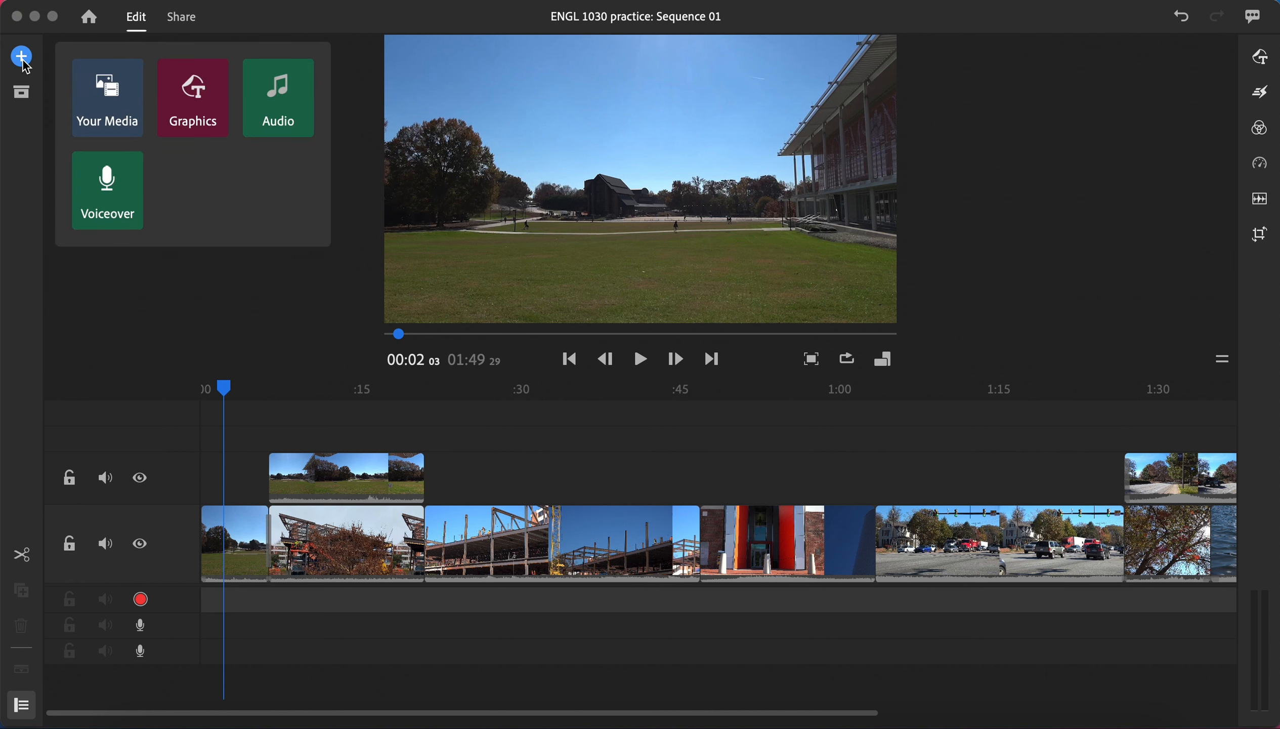
left_click(114, 105)
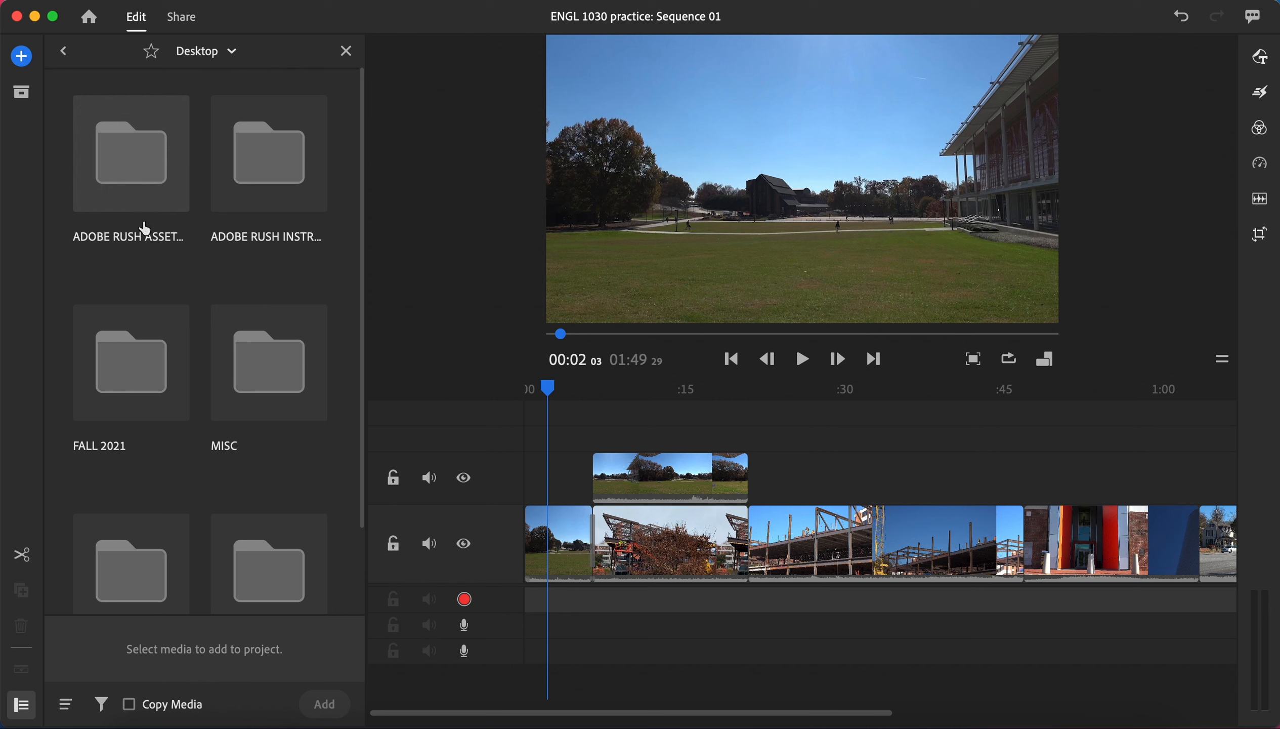
double_click(147, 185)
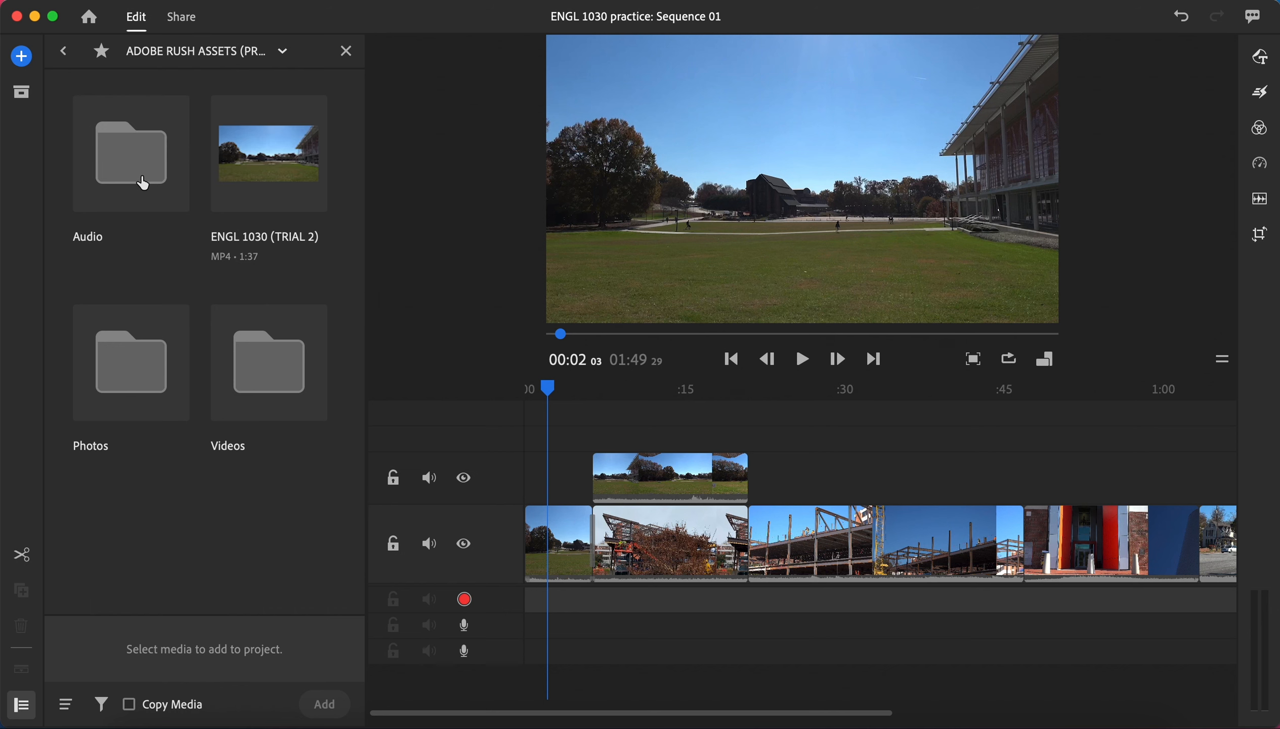
double_click(134, 144)
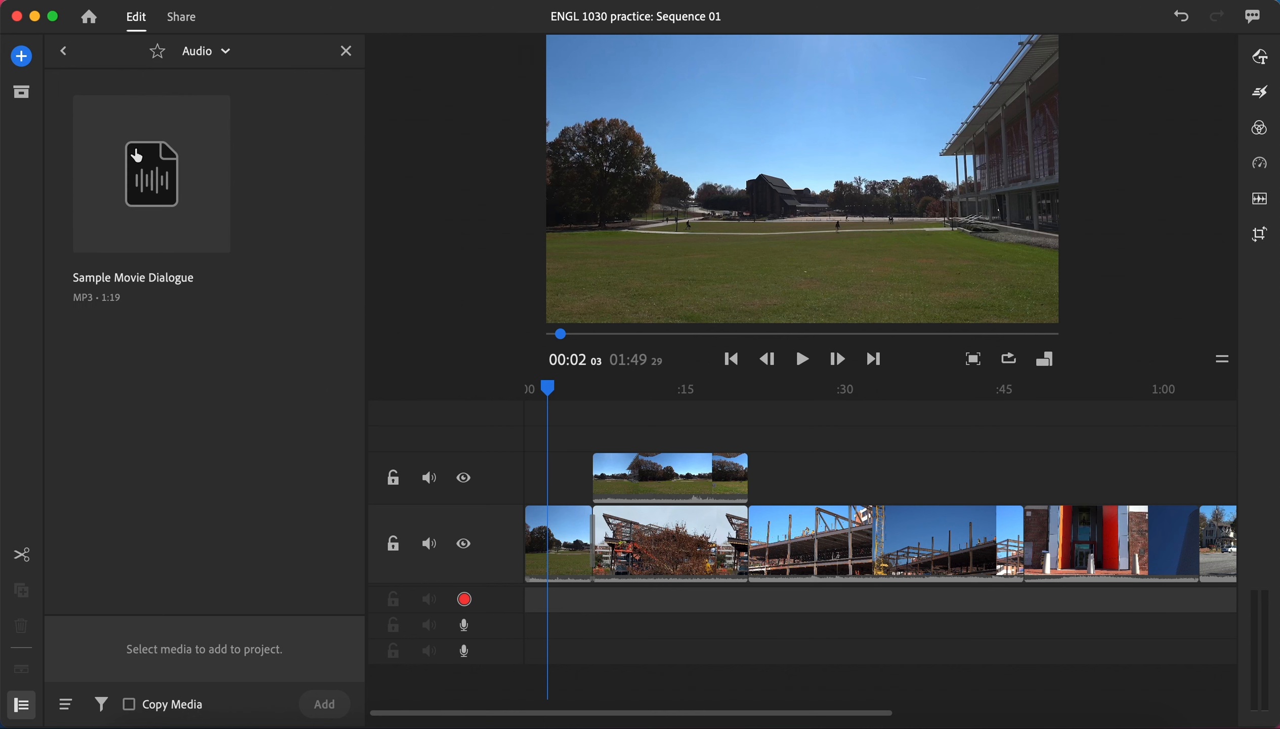
left_click(187, 227)
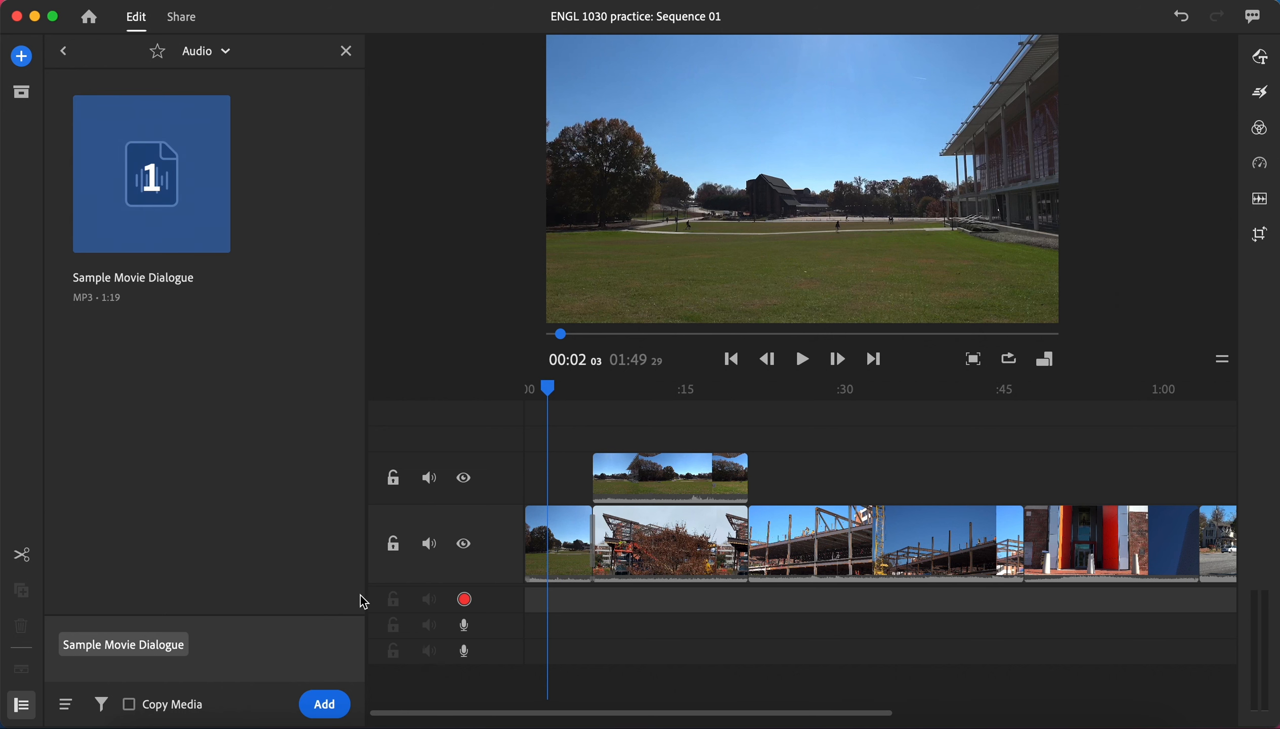
left_click(332, 704)
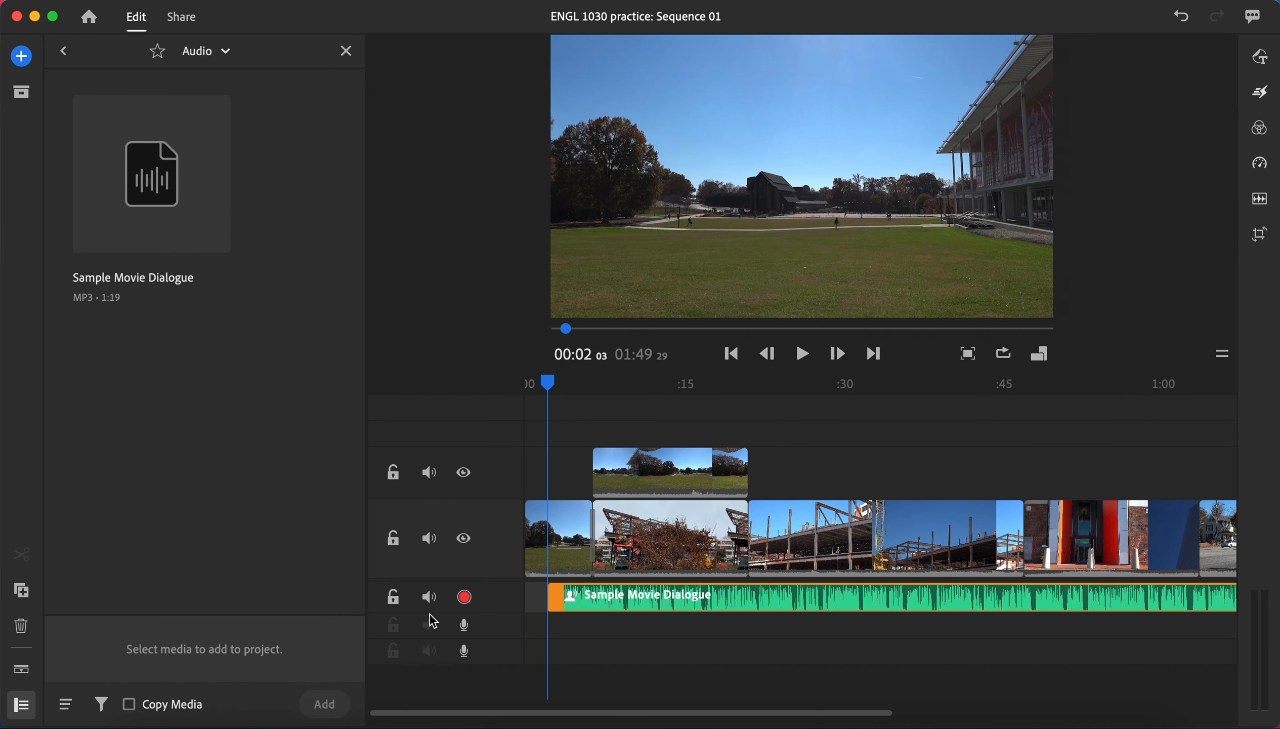
left_click(345, 50)
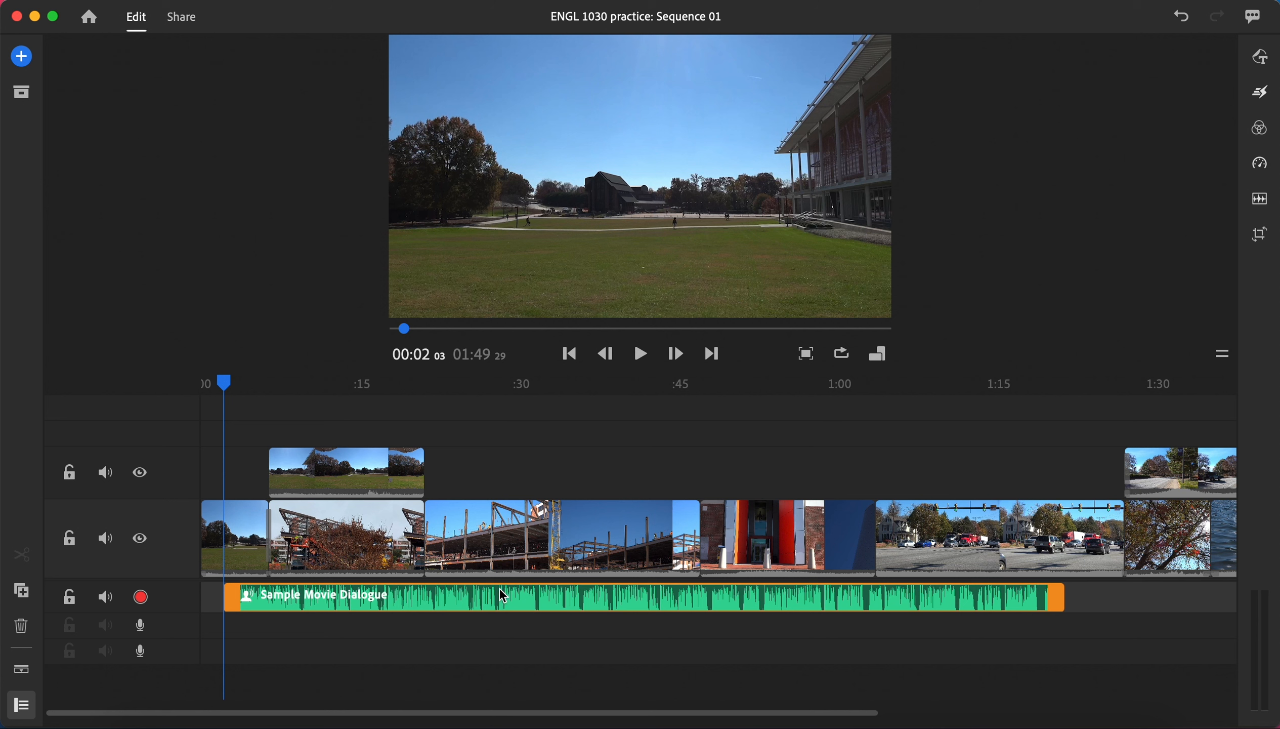
left_click_drag(505, 602, 612, 600)
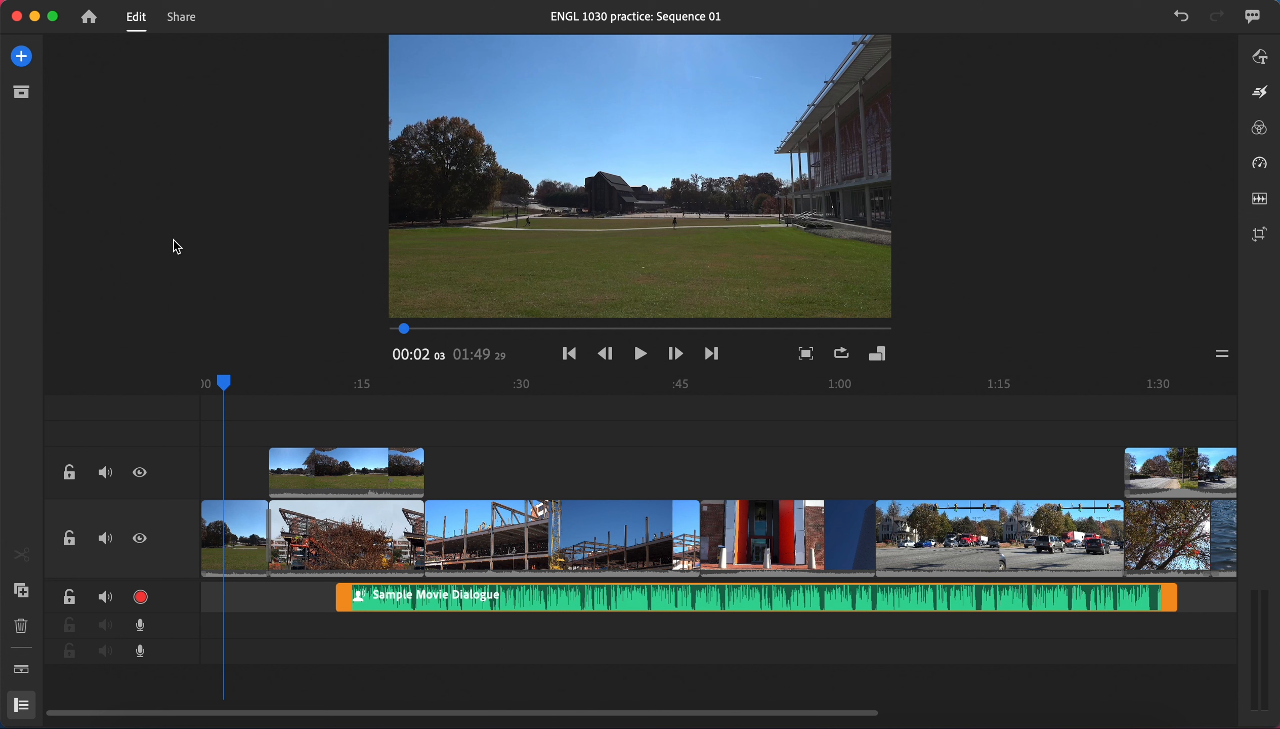
Browse the built-in soundtracks and search them for "cinematic dulcimer"
left_click(25, 58)
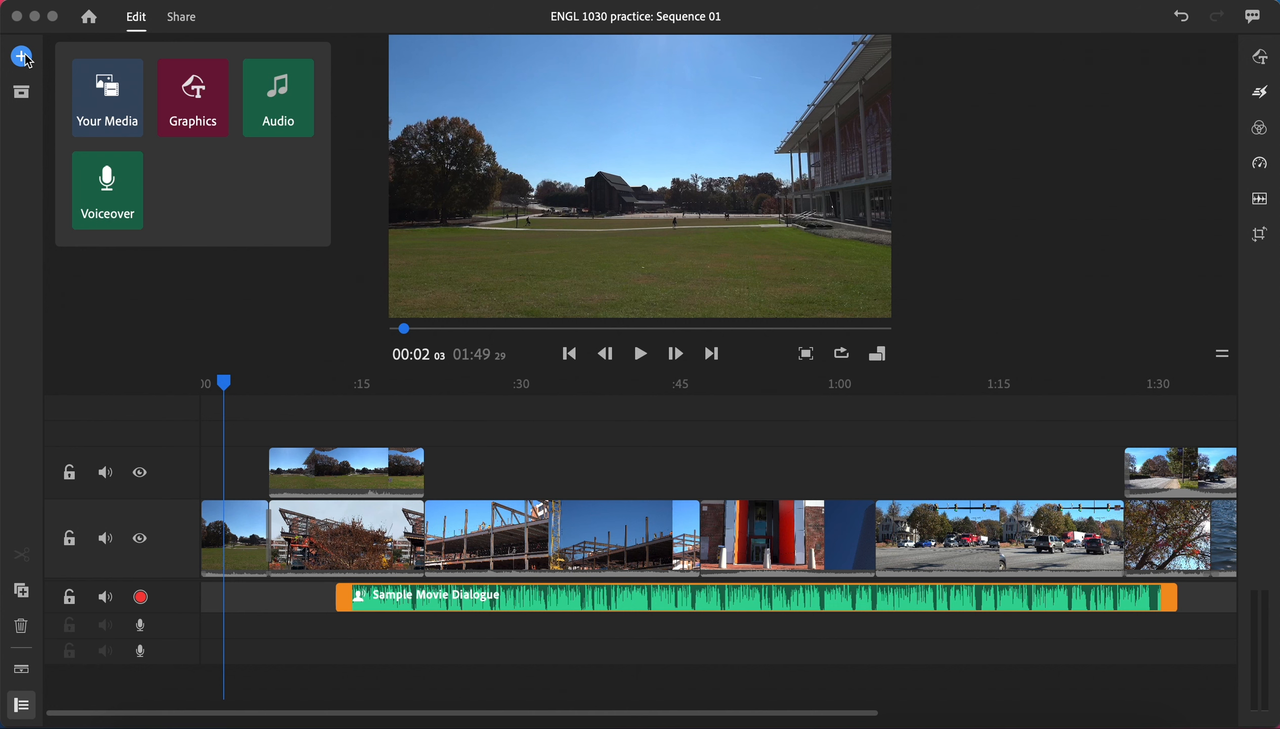
left_click(277, 116)
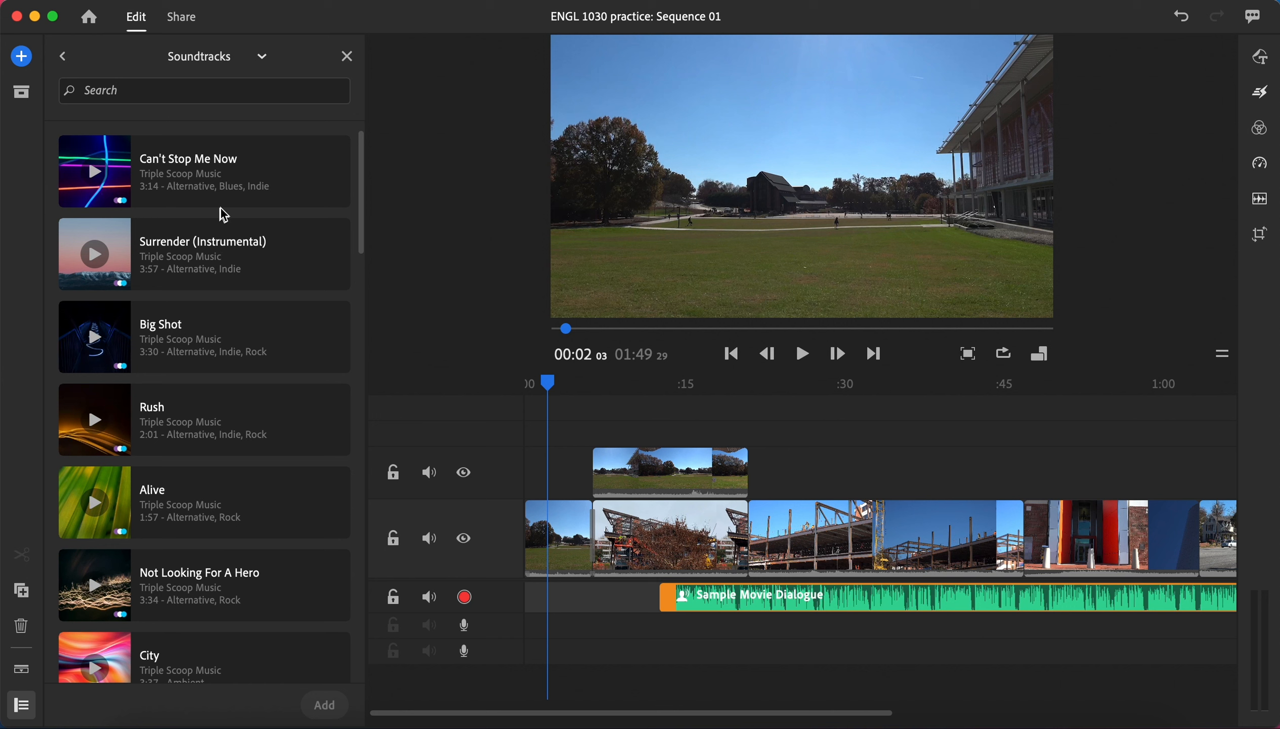
scroll(363, 263, "down", 3)
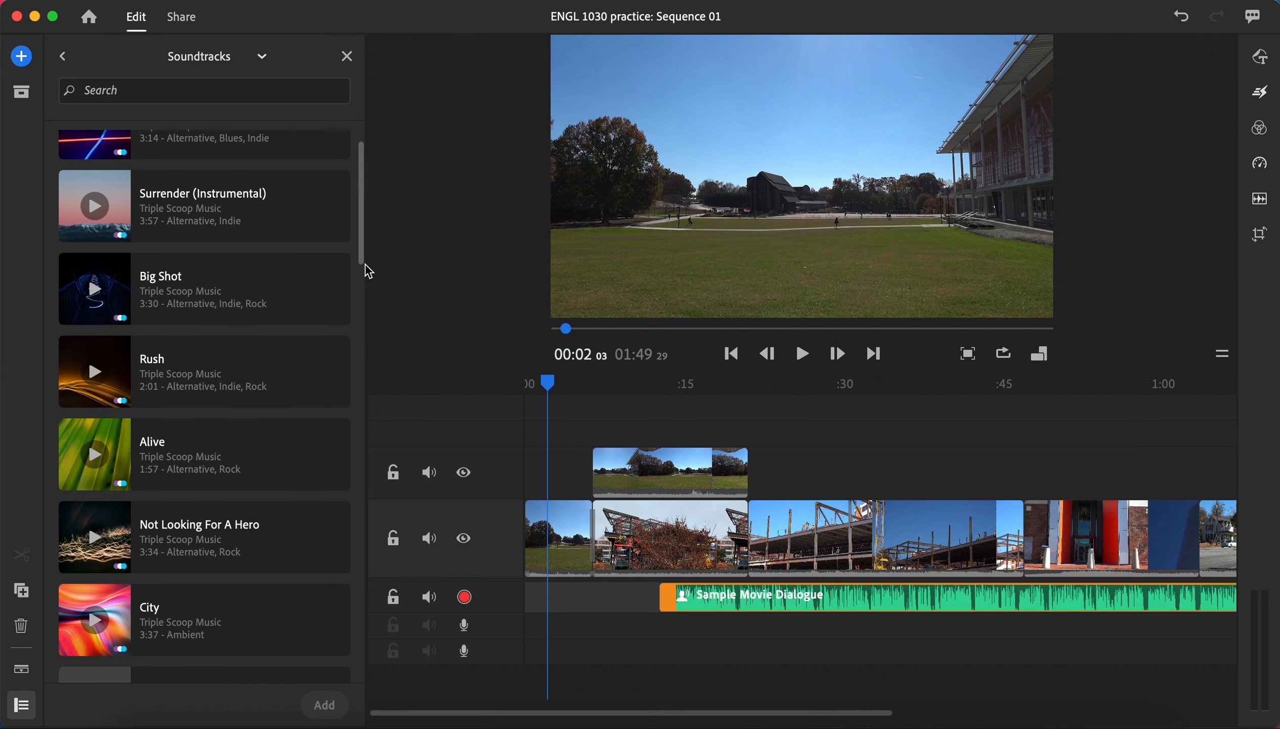
left_click_drag(369, 280, 348, 256)
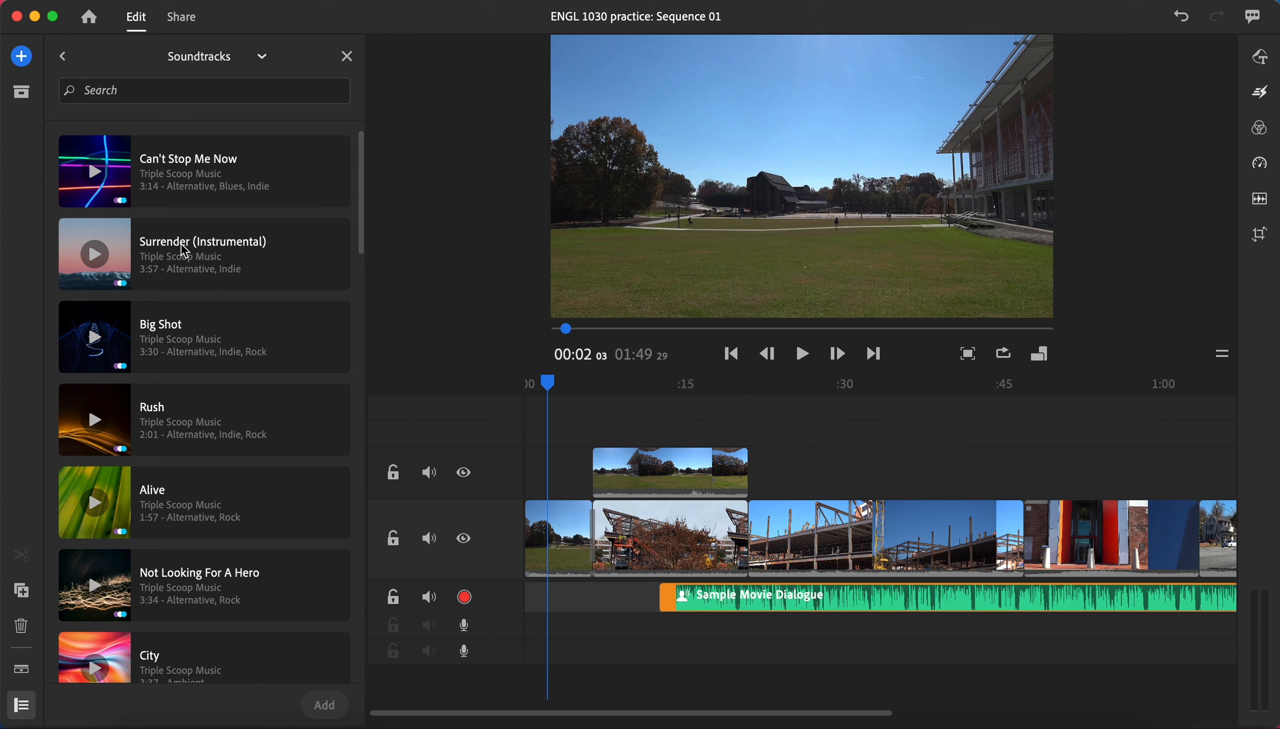
left_click(141, 96)
type("cine")
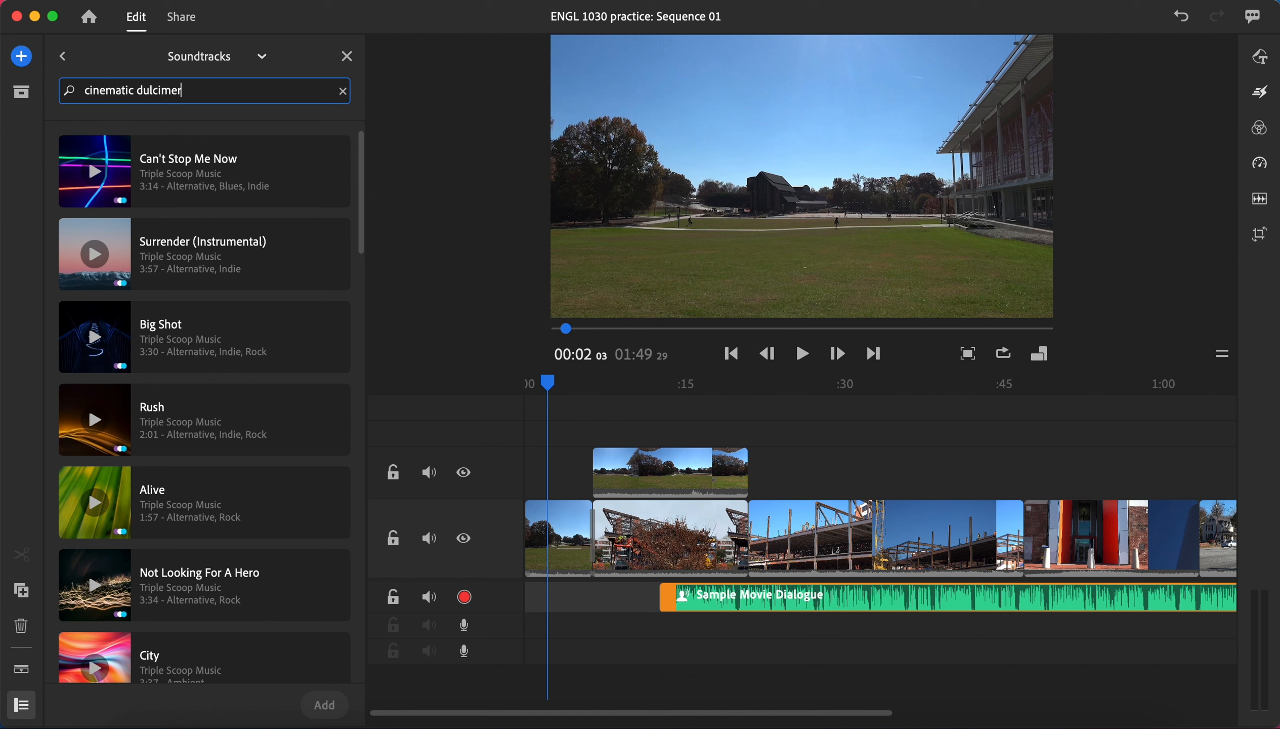
type("matic dulcimer")
key("Return")
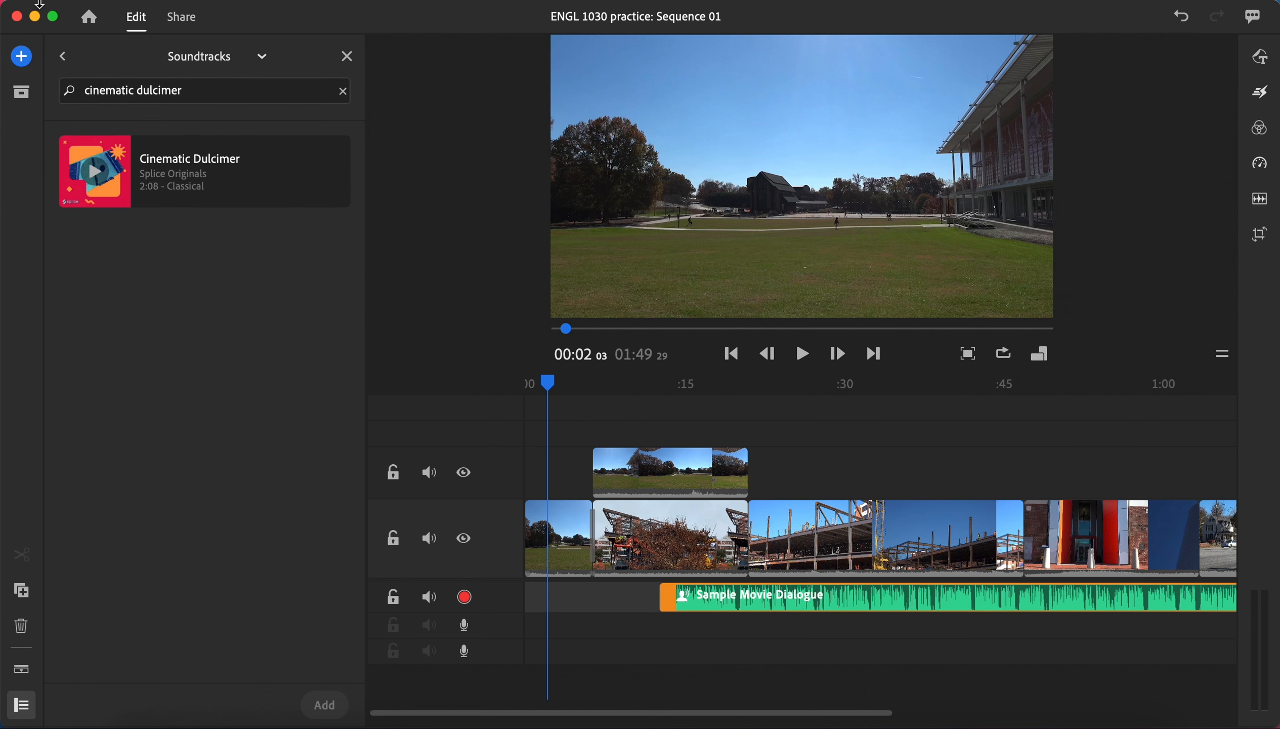
Add the Cinematic Dulcimer soundtrack to the timeline, shift it to the very start of the sequence and close the soundtrack browser
left_click(163, 150)
left_click(325, 712)
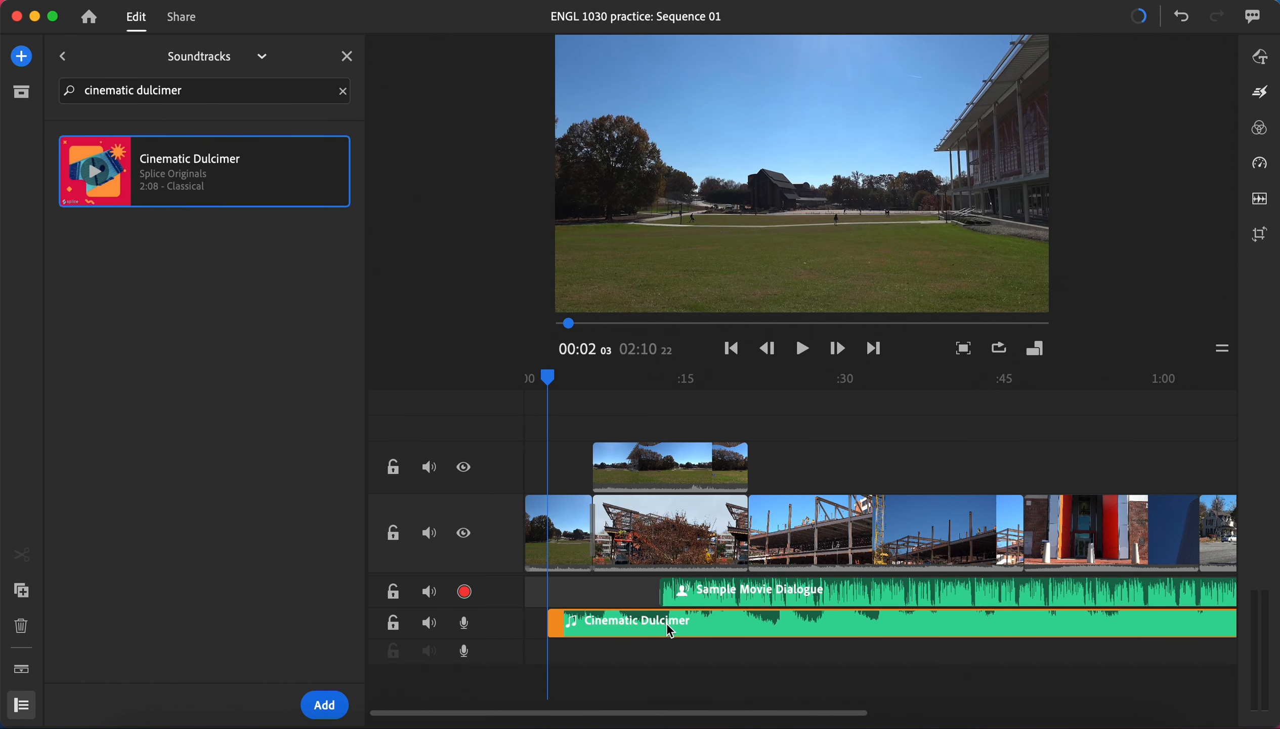
left_click_drag(668, 629, 647, 625)
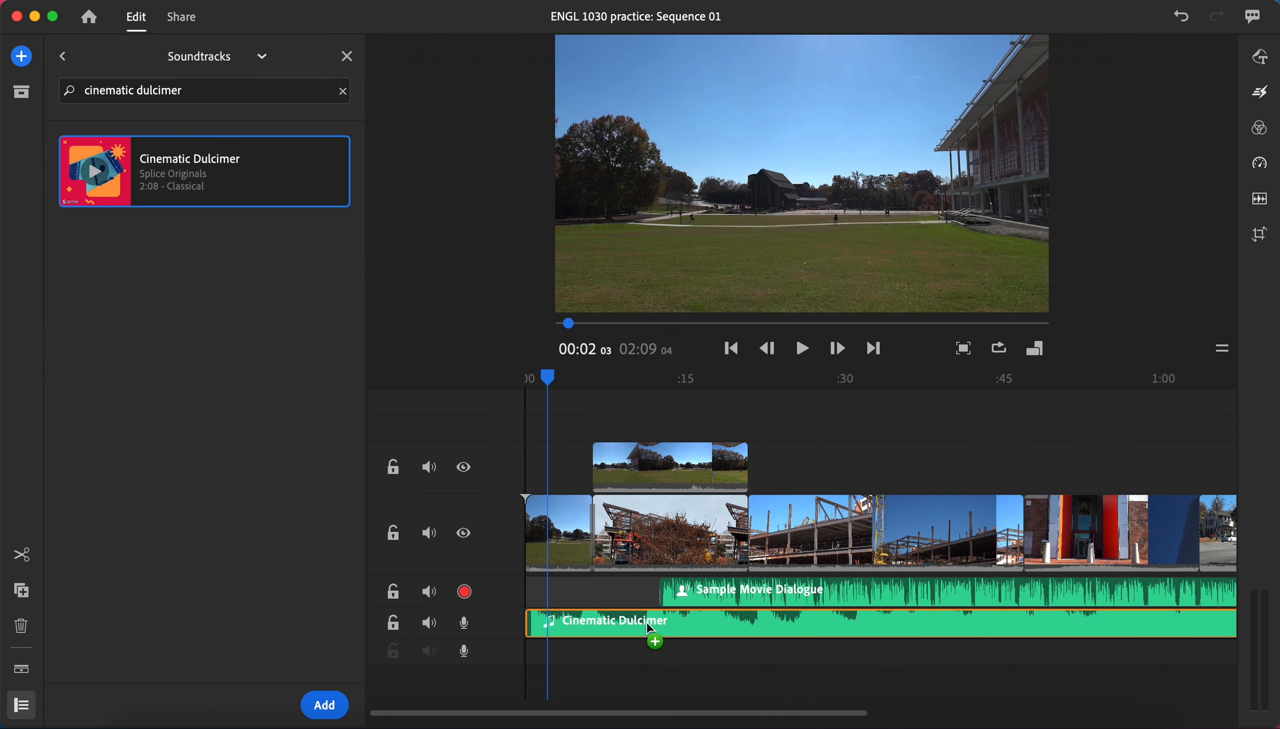
left_click(347, 56)
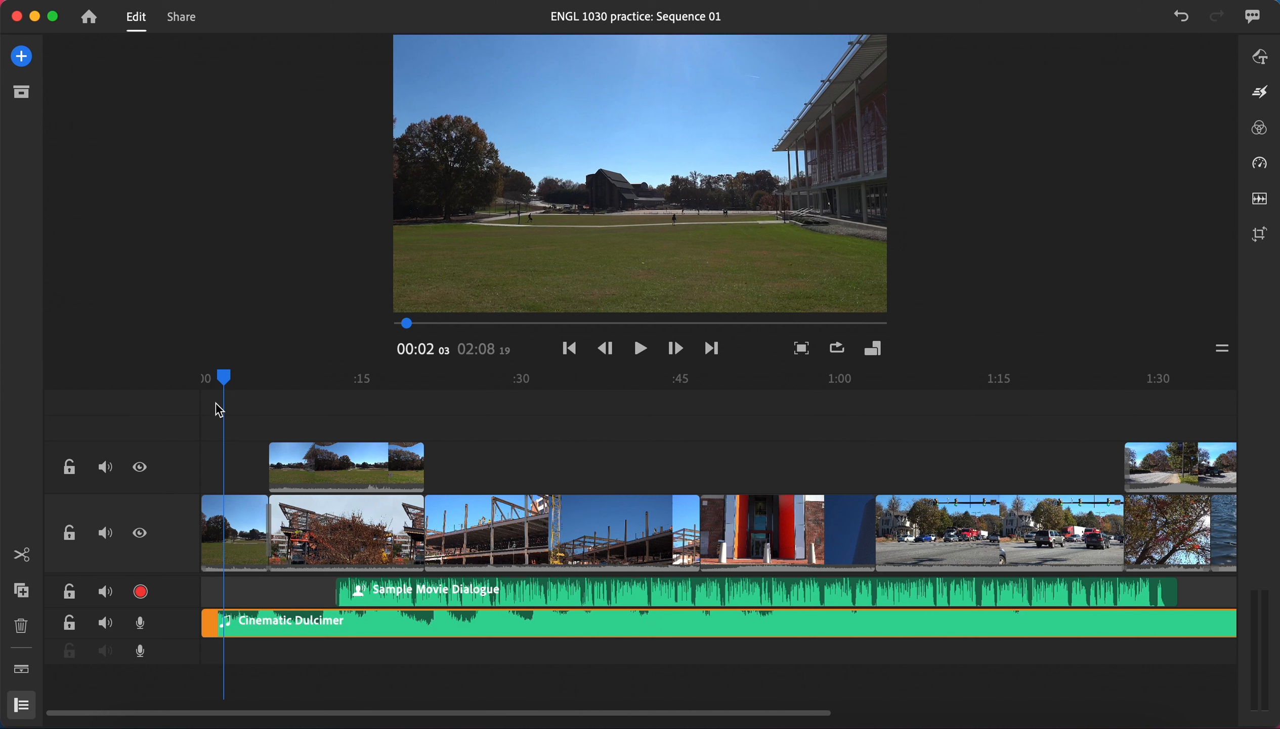
Play the sequence from near its start until the dialogue comes in, to hear it against the soundtrack
mouse_move(224, 377)
left_mouse_down()
mouse_move(201, 379)
mouse_move(208, 388)
left_mouse_up()
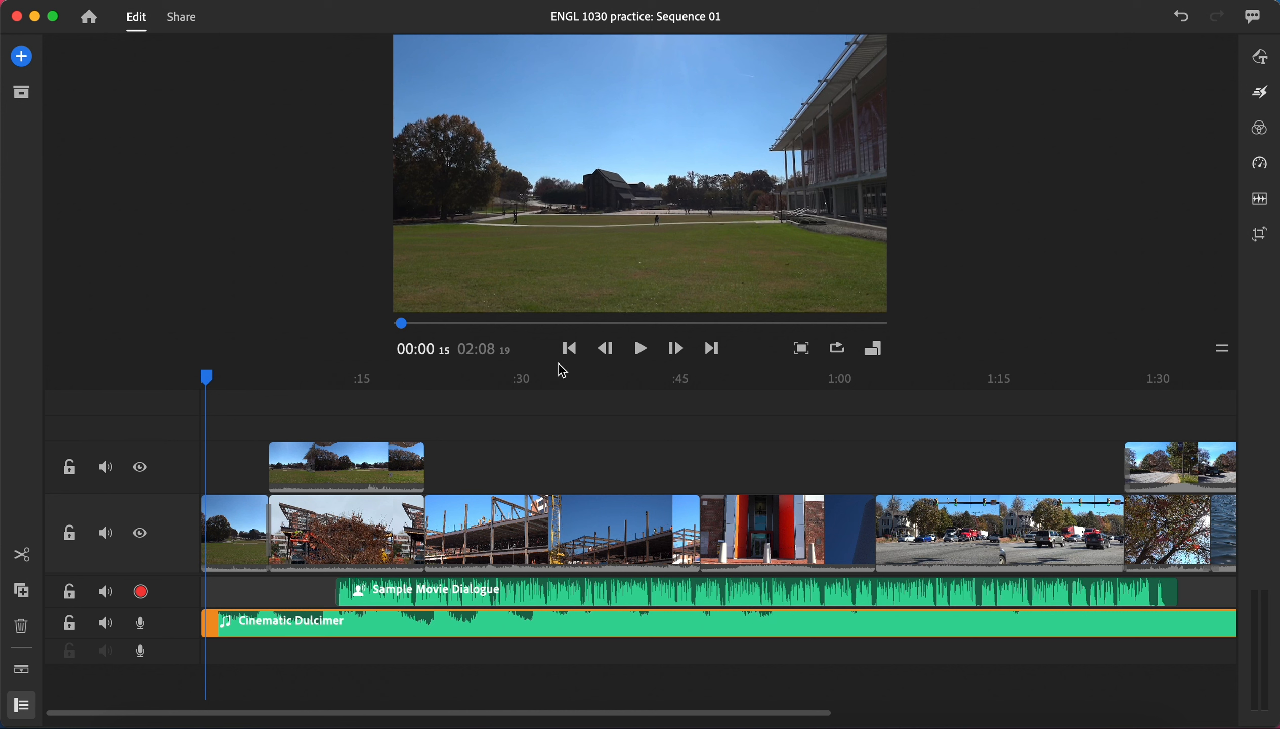
left_click(638, 349)
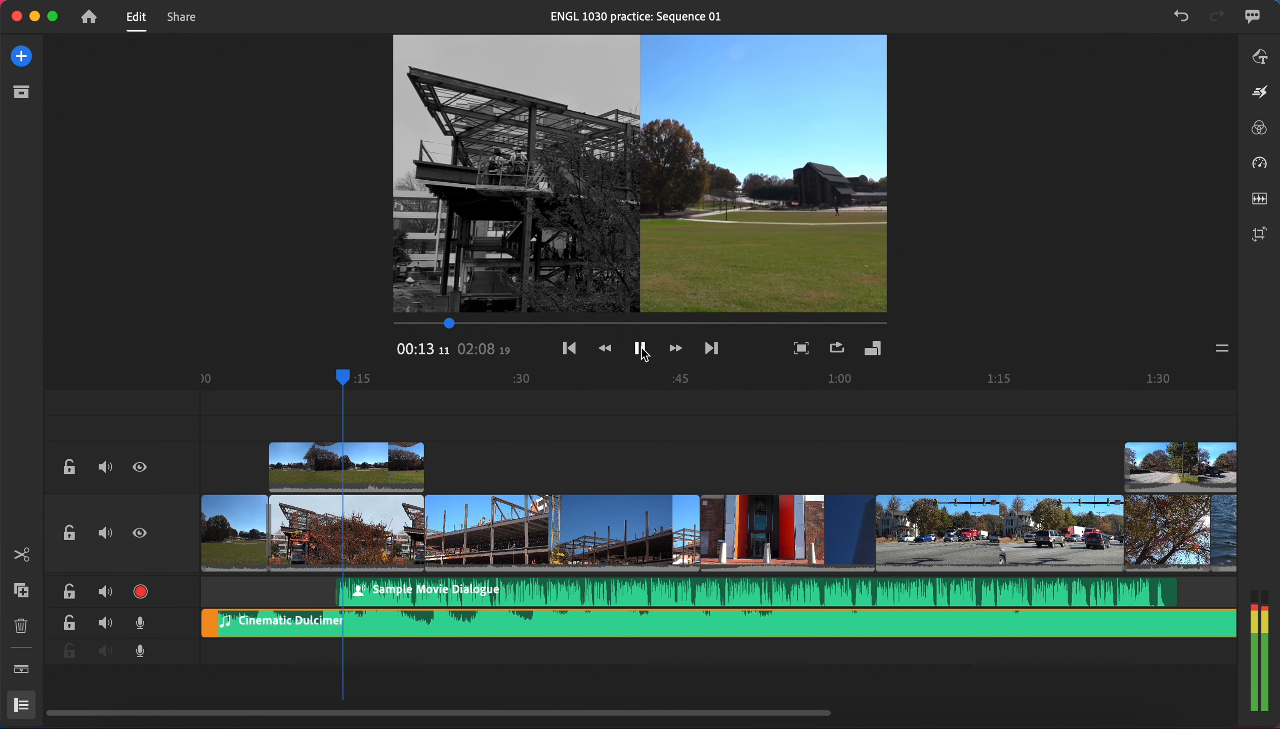
left_click(643, 352)
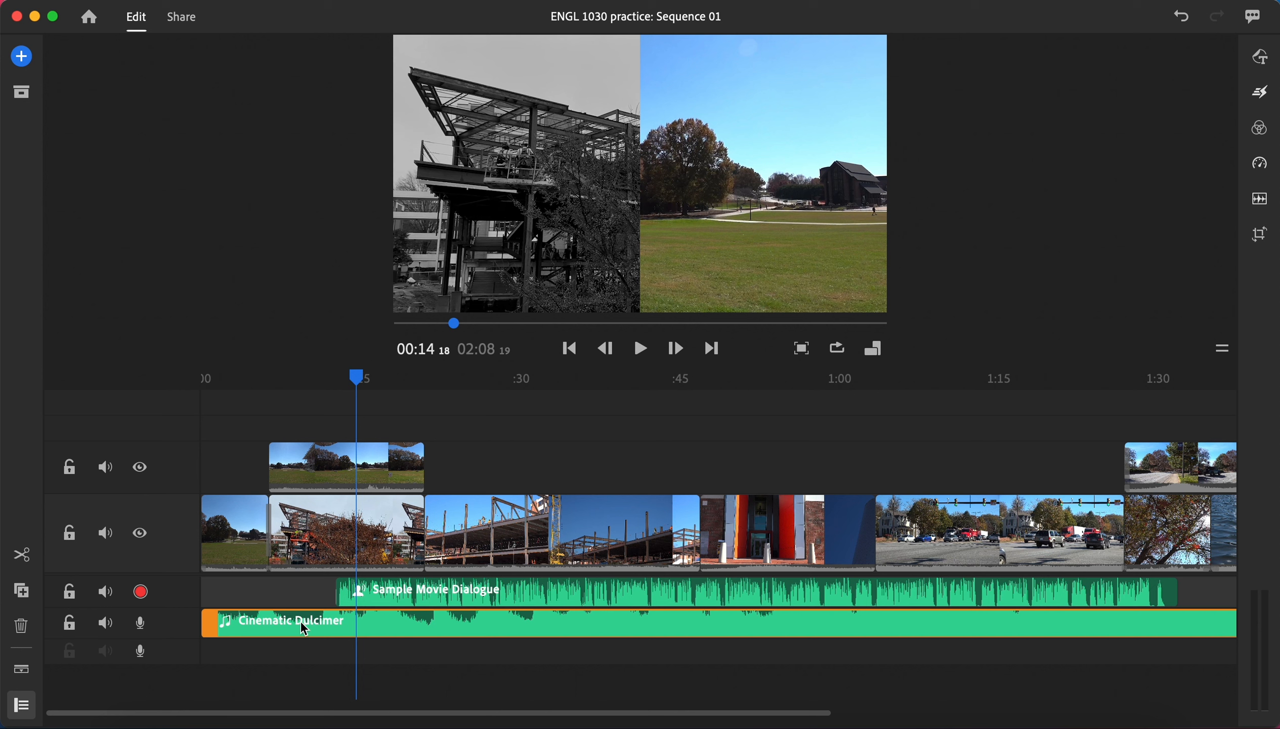
Turn on Auto duck for the Cinematic Dulcimer soundtrack and set its reduction to 89
left_click(1261, 204)
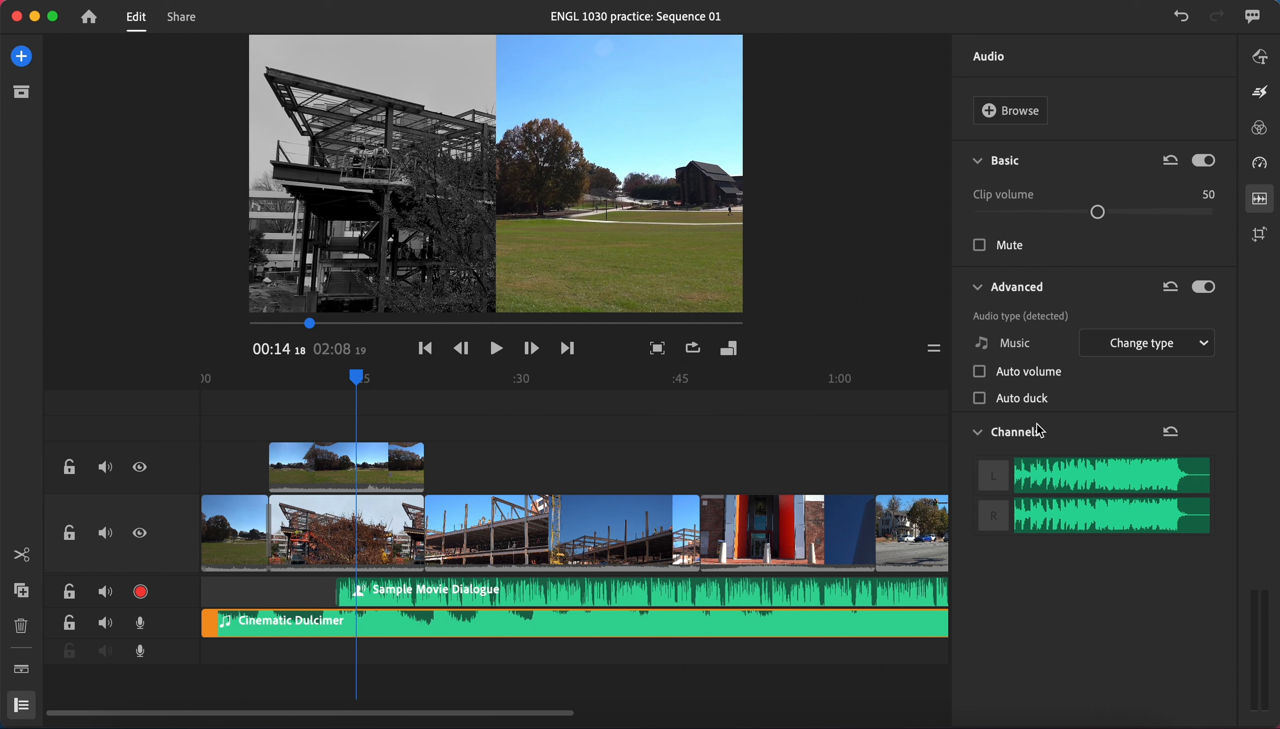
left_click(979, 399)
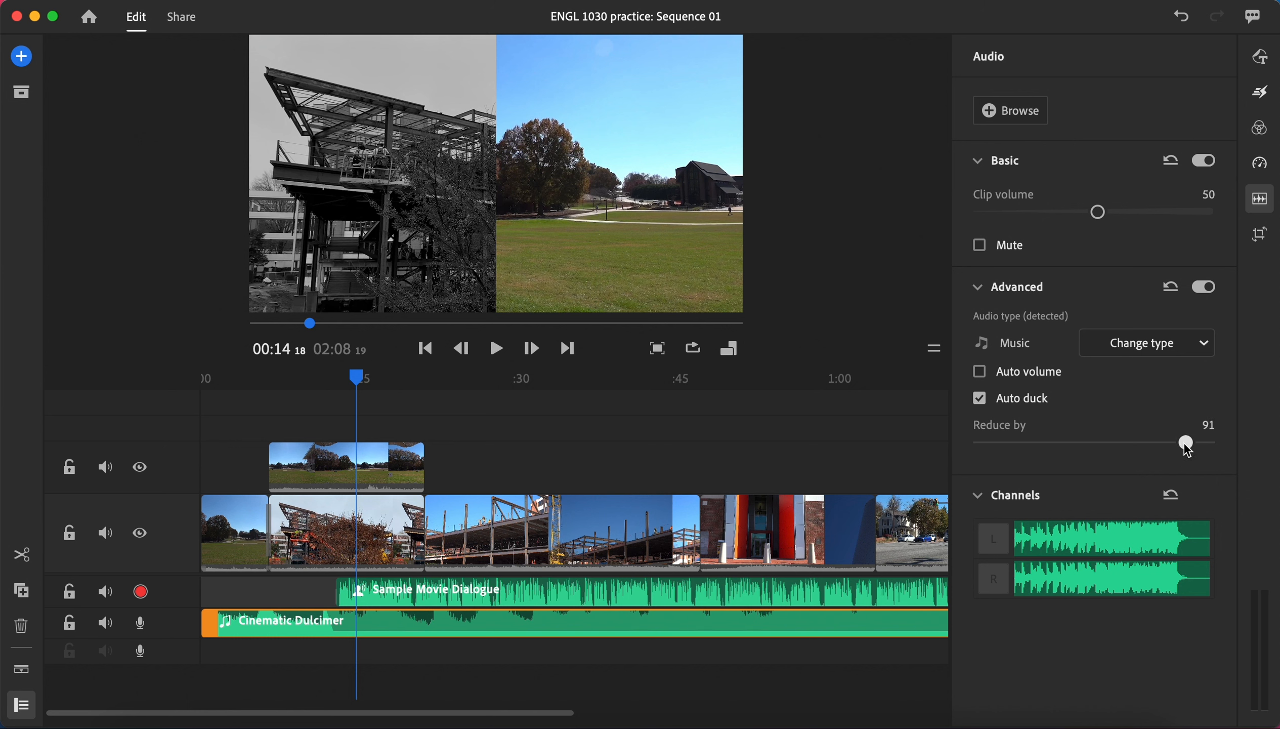
left_click_drag(1182, 443, 1181, 443)
Play the sequence from about the 10-second mark to hear the soundtrack duck under the dialogue
left_click_drag(362, 382, 328, 384)
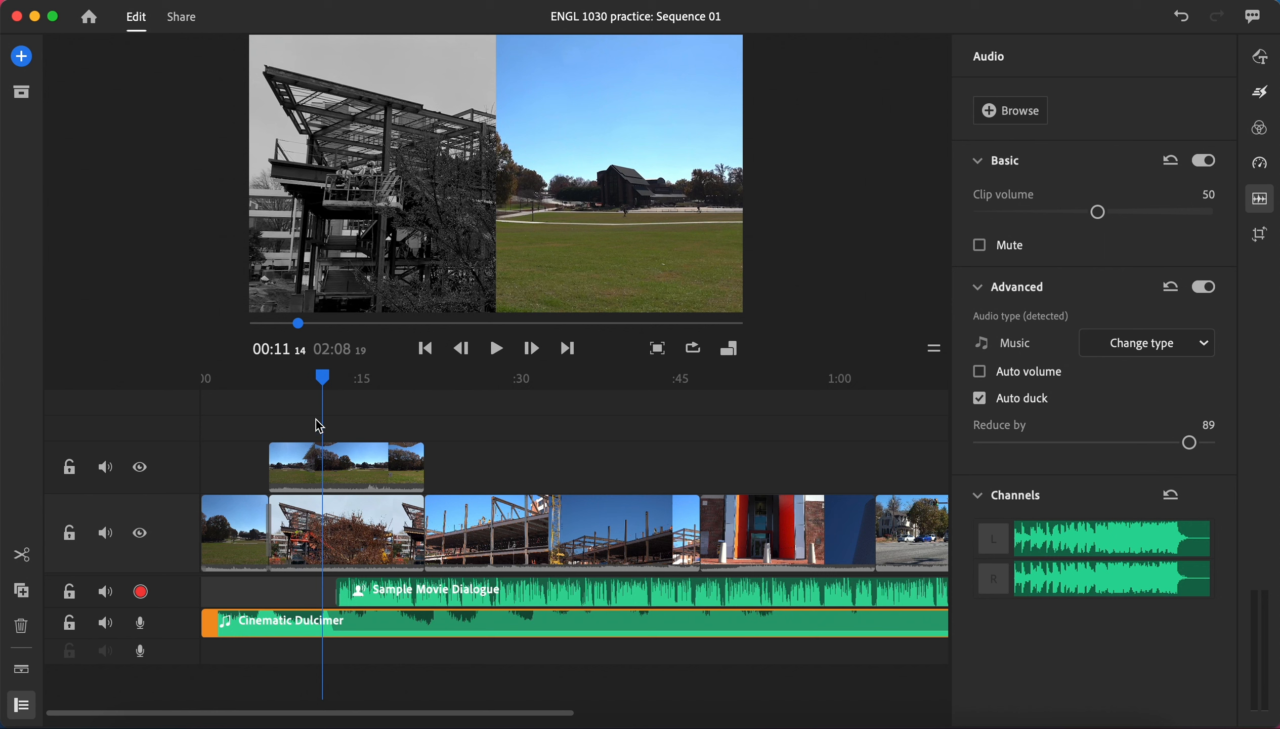
left_click_drag(323, 385, 313, 384)
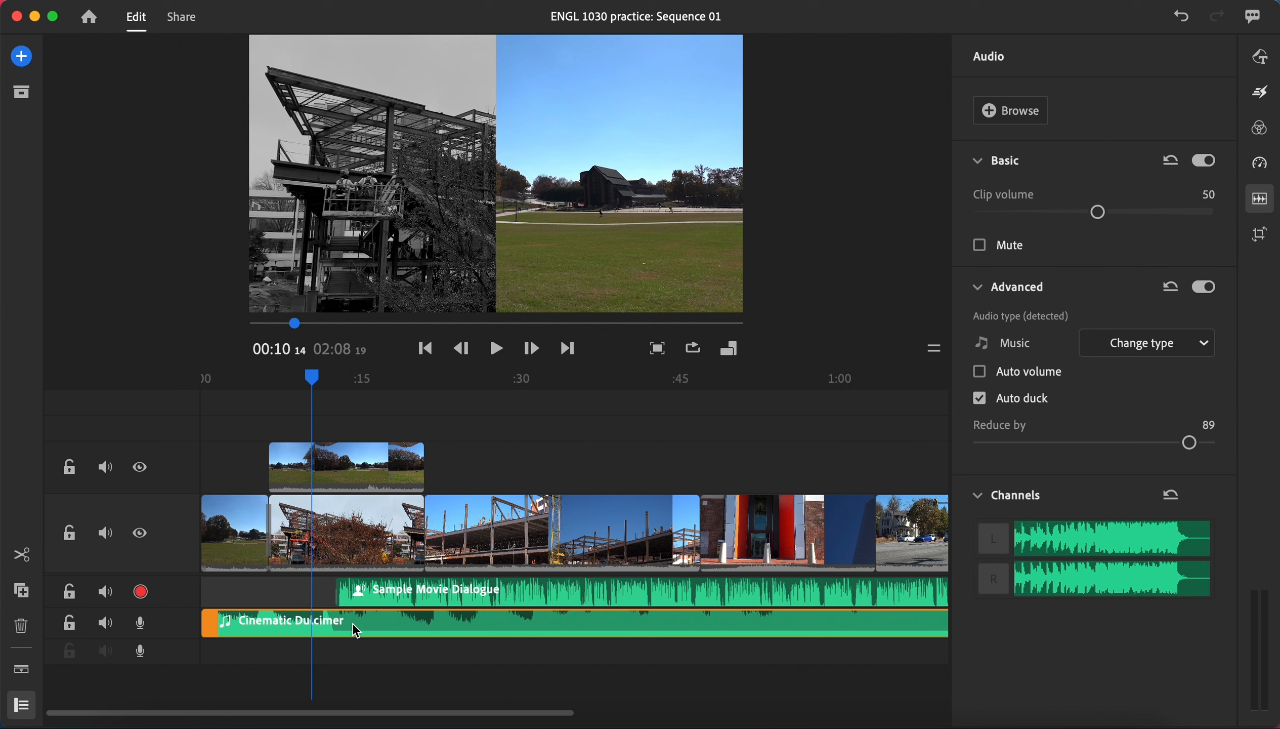
left_click(499, 352)
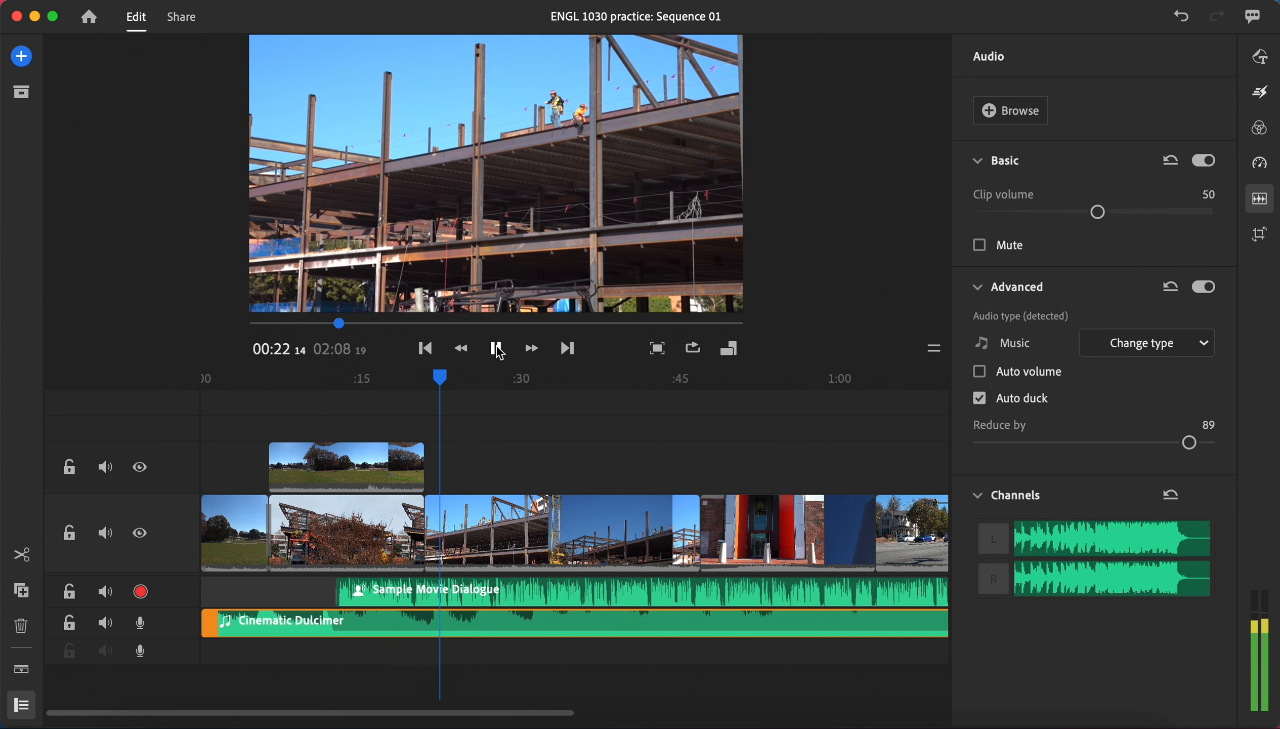
left_click(497, 349)
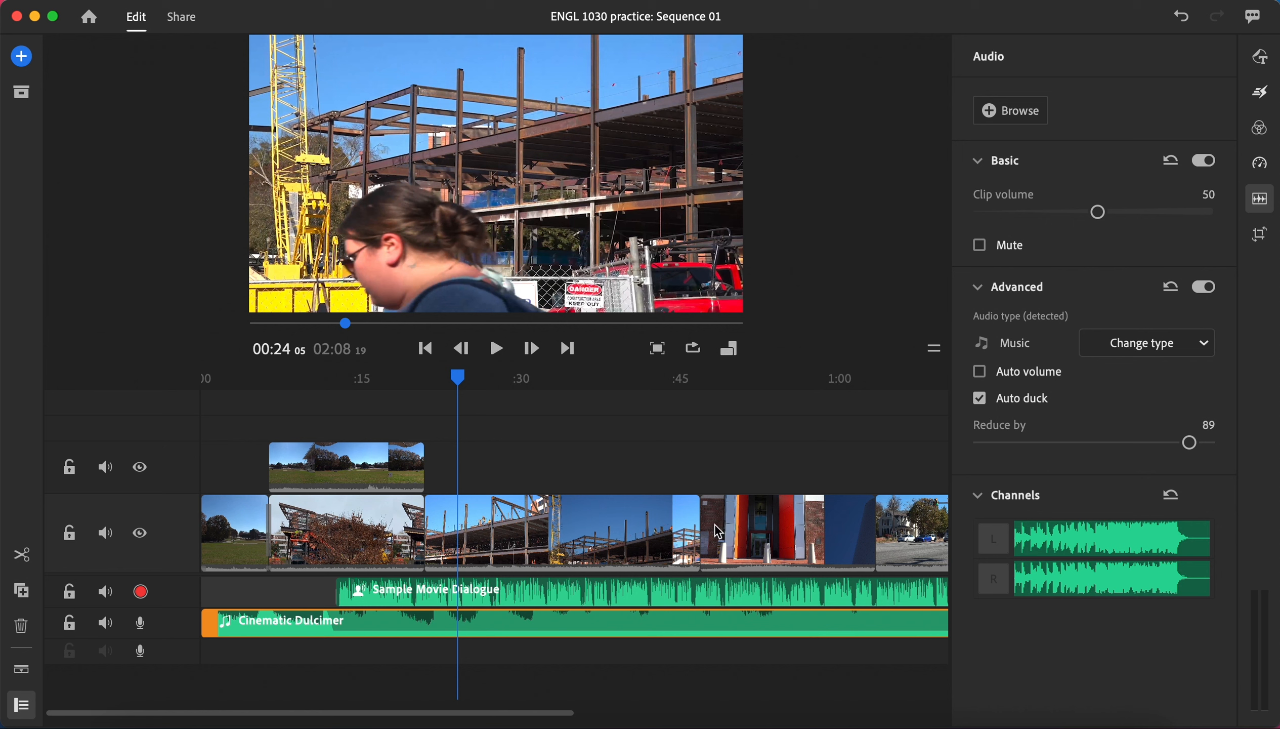
Unmute the water clip near 1:37 and shift the overlay road clip above it to start at about 1:16
mouse_move(553, 711)
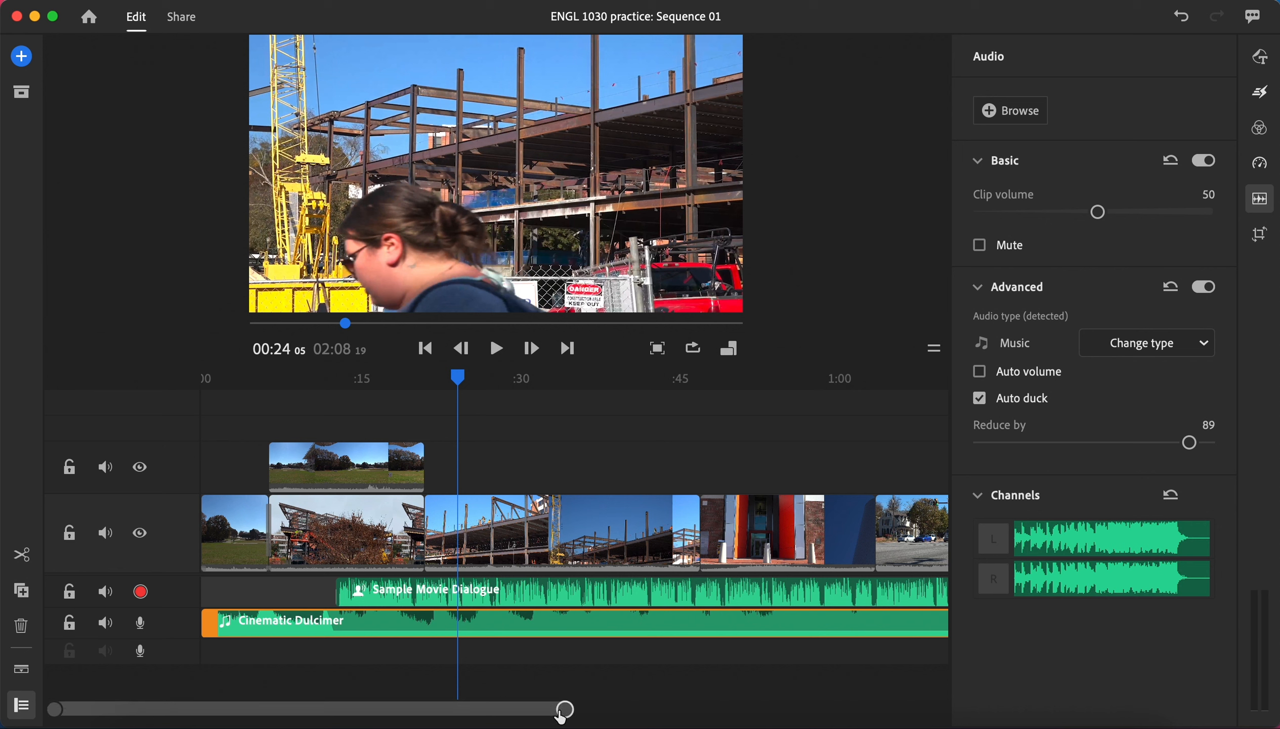
left_click_drag(563, 710, 822, 673)
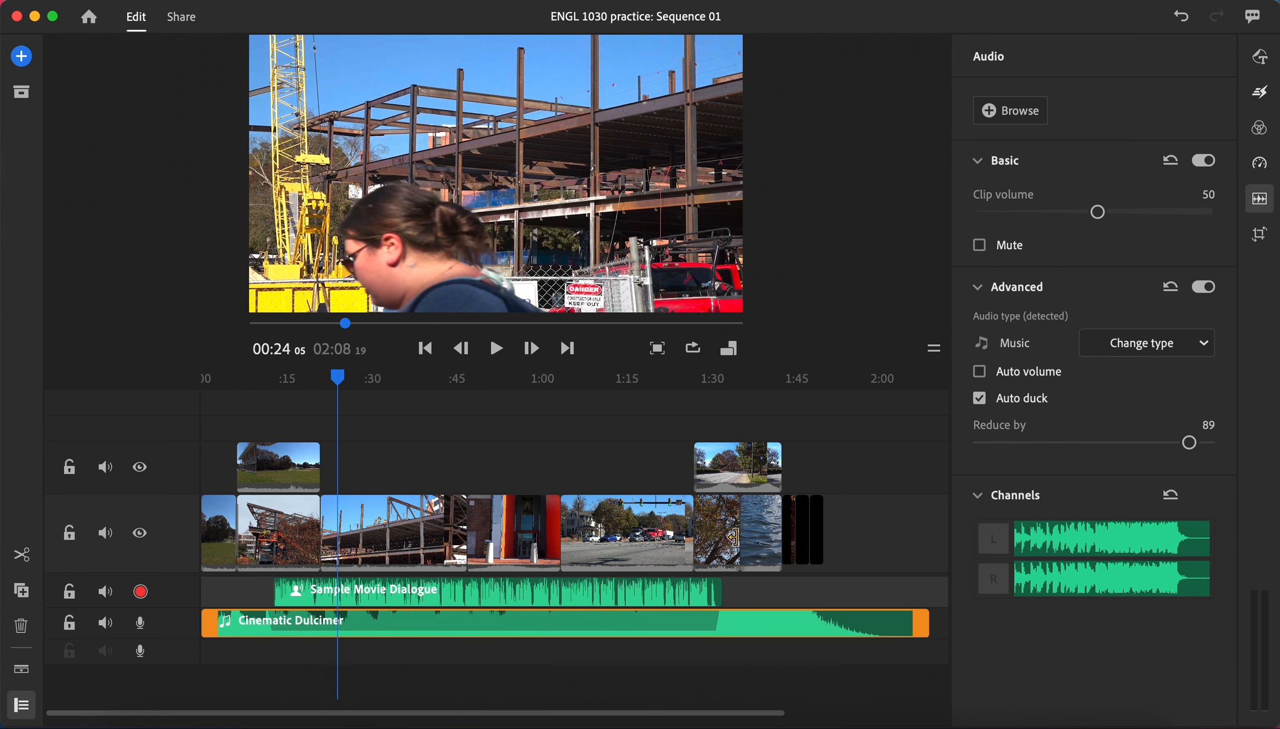
left_click(757, 539)
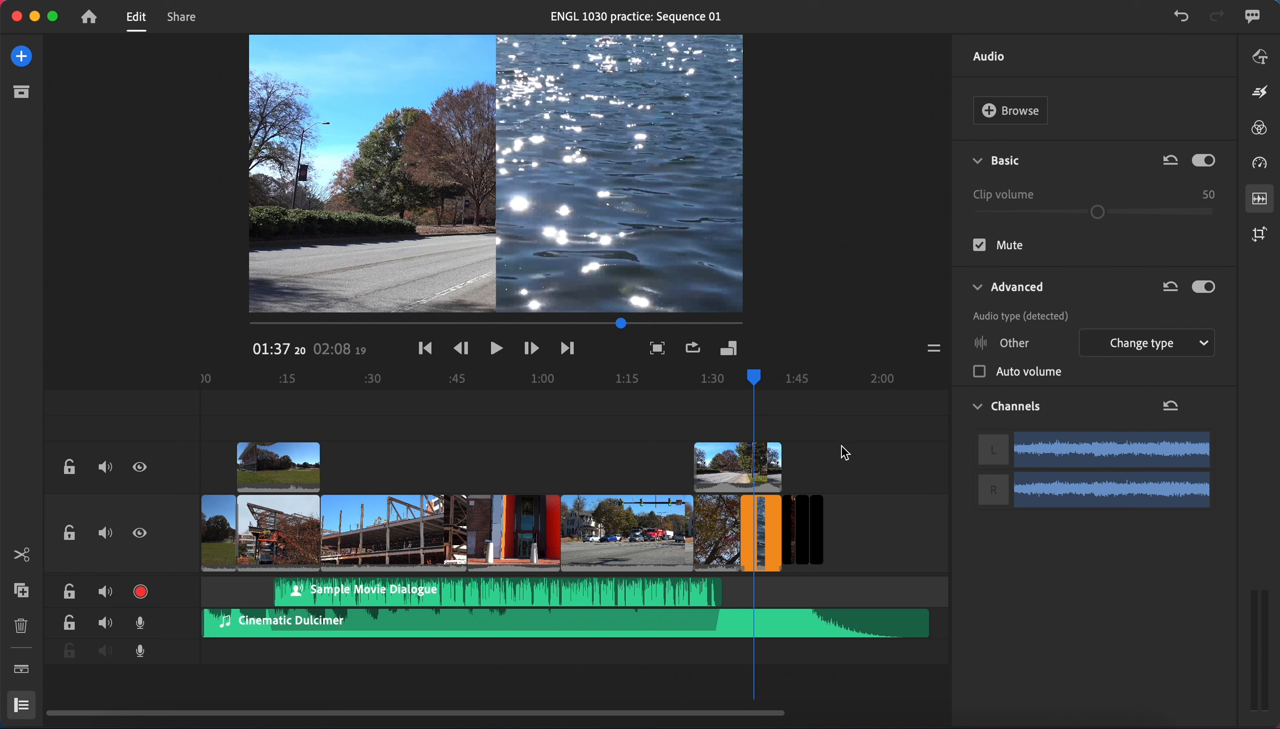
left_click(979, 245)
left_click_drag(735, 460, 667, 467)
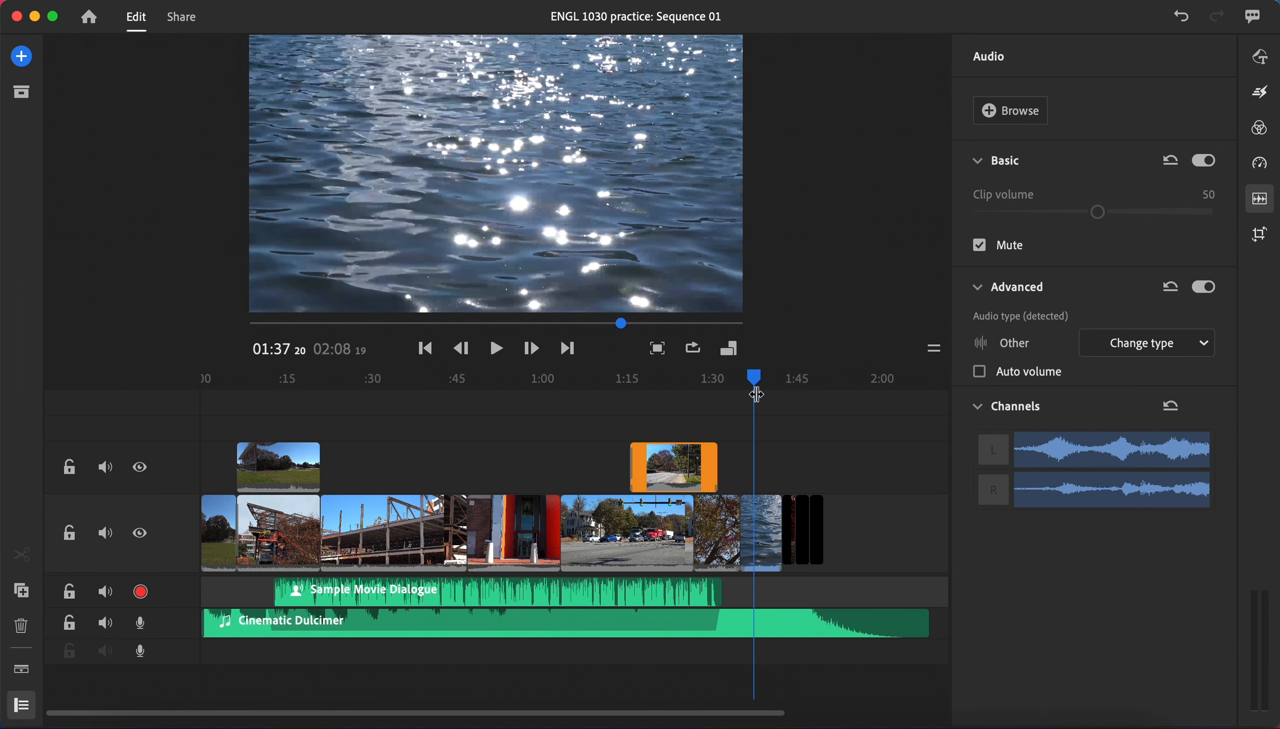
Play the sequence from about 1:32 into the water clip to hear its sound with the soundtrack
left_click_drag(755, 389, 725, 385)
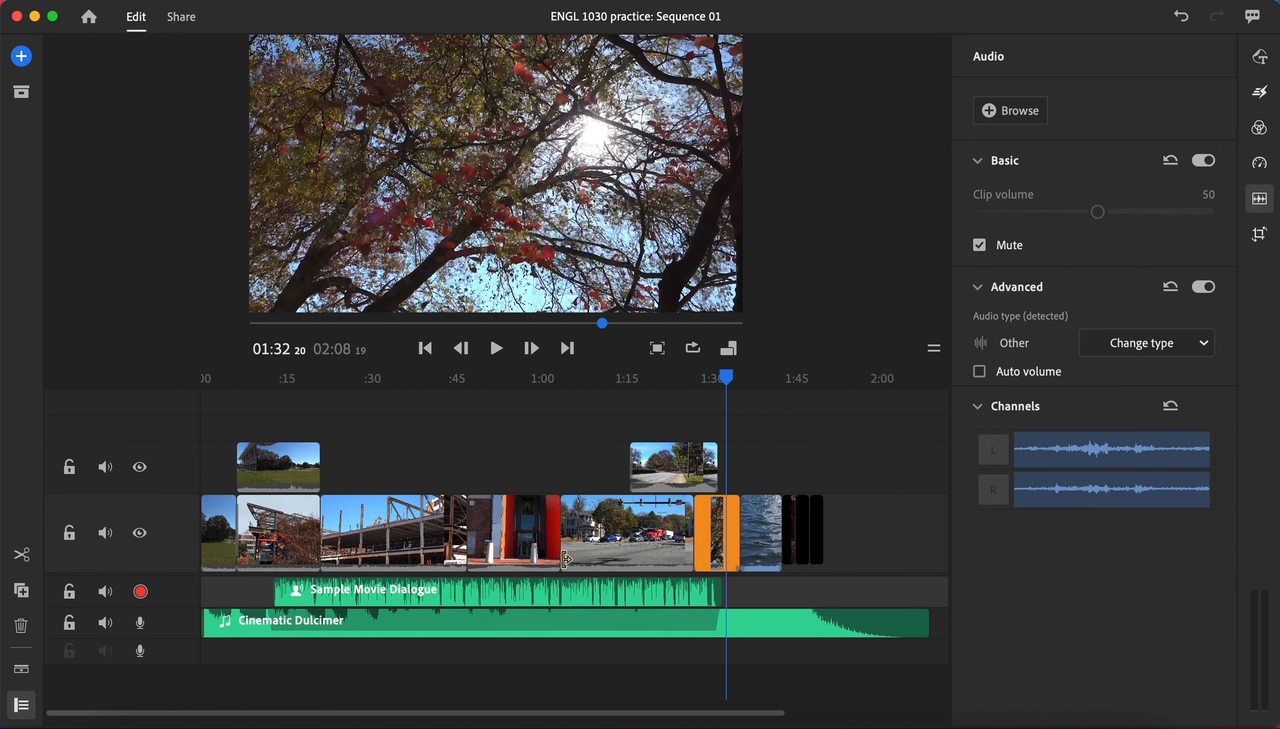
left_click(493, 355)
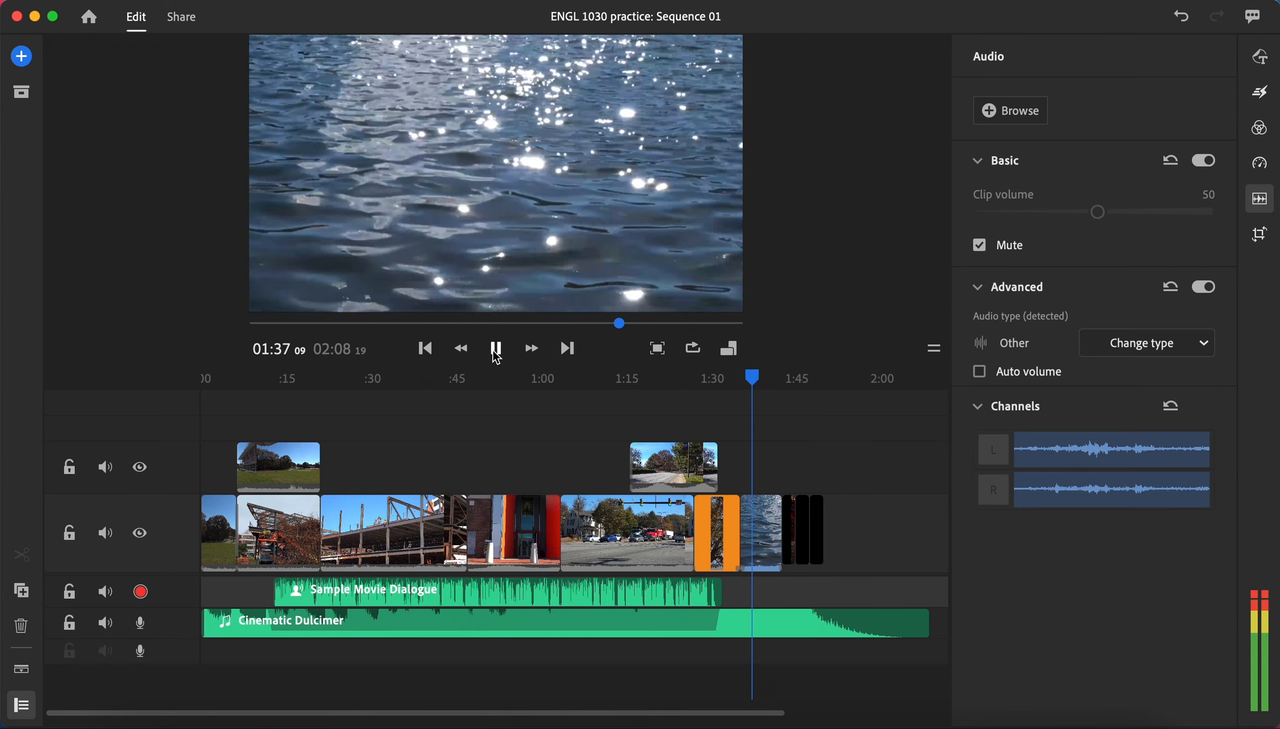
left_click(496, 350)
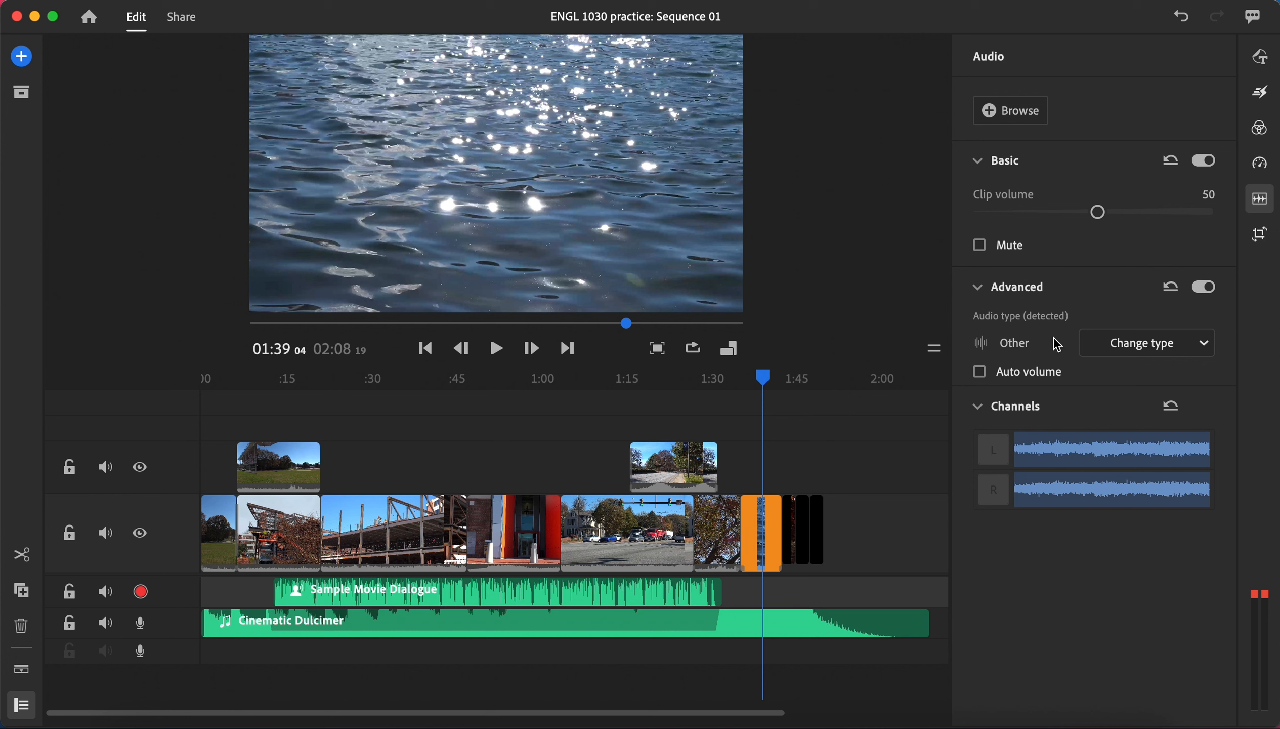
Change the water clip's audio type to Voice and play from about 1:32 to hear the soundtrack duck under it
left_click(1205, 348)
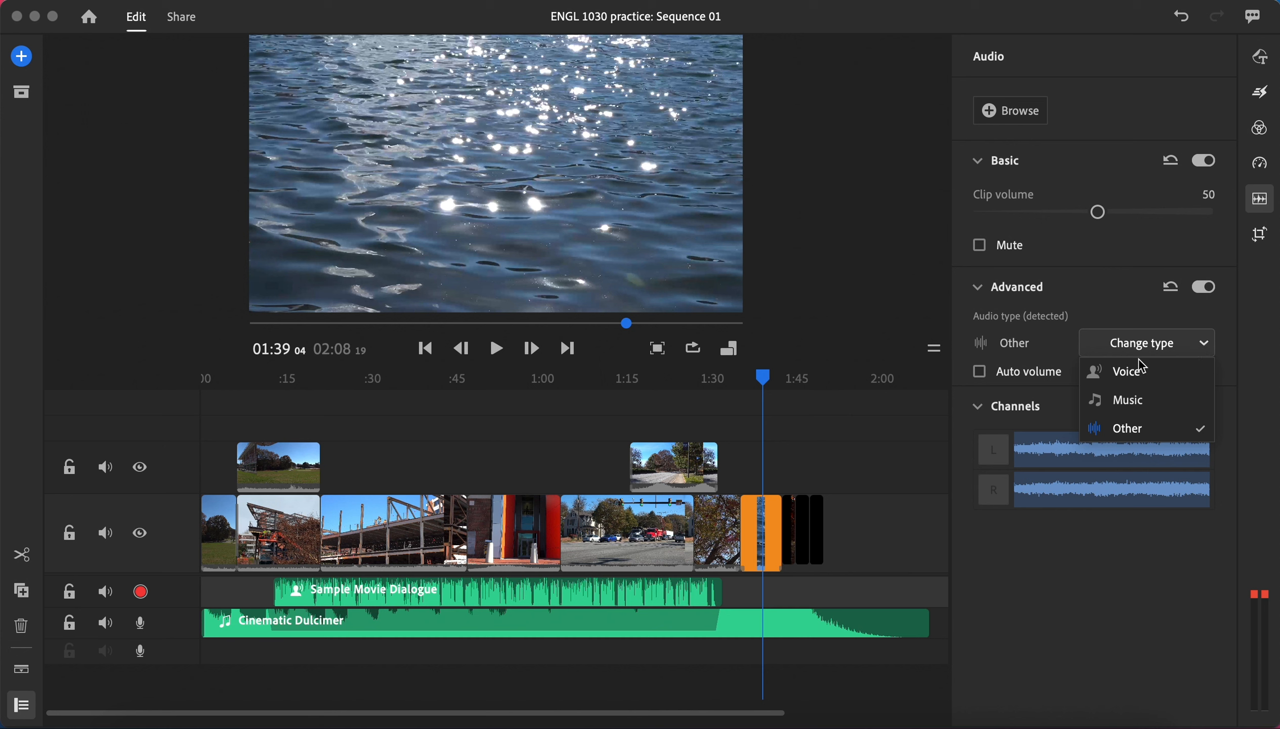
left_click(1140, 377)
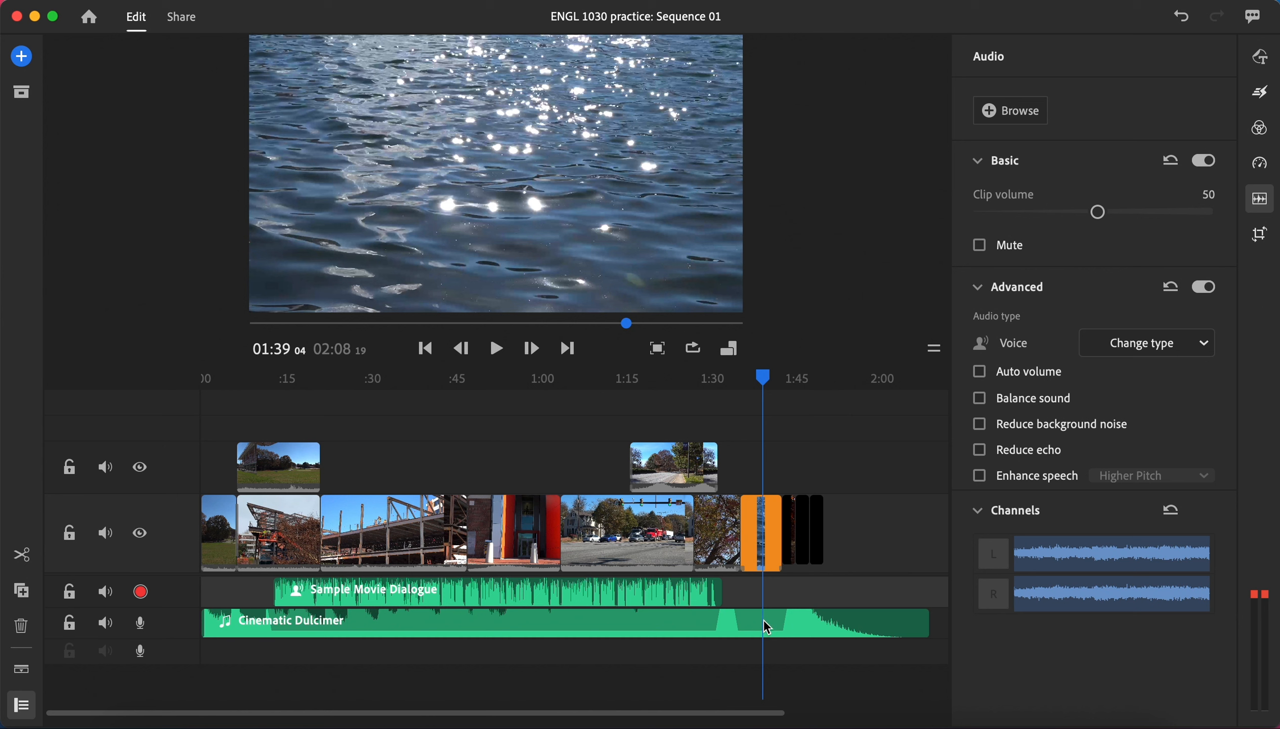
left_click_drag(762, 387, 726, 388)
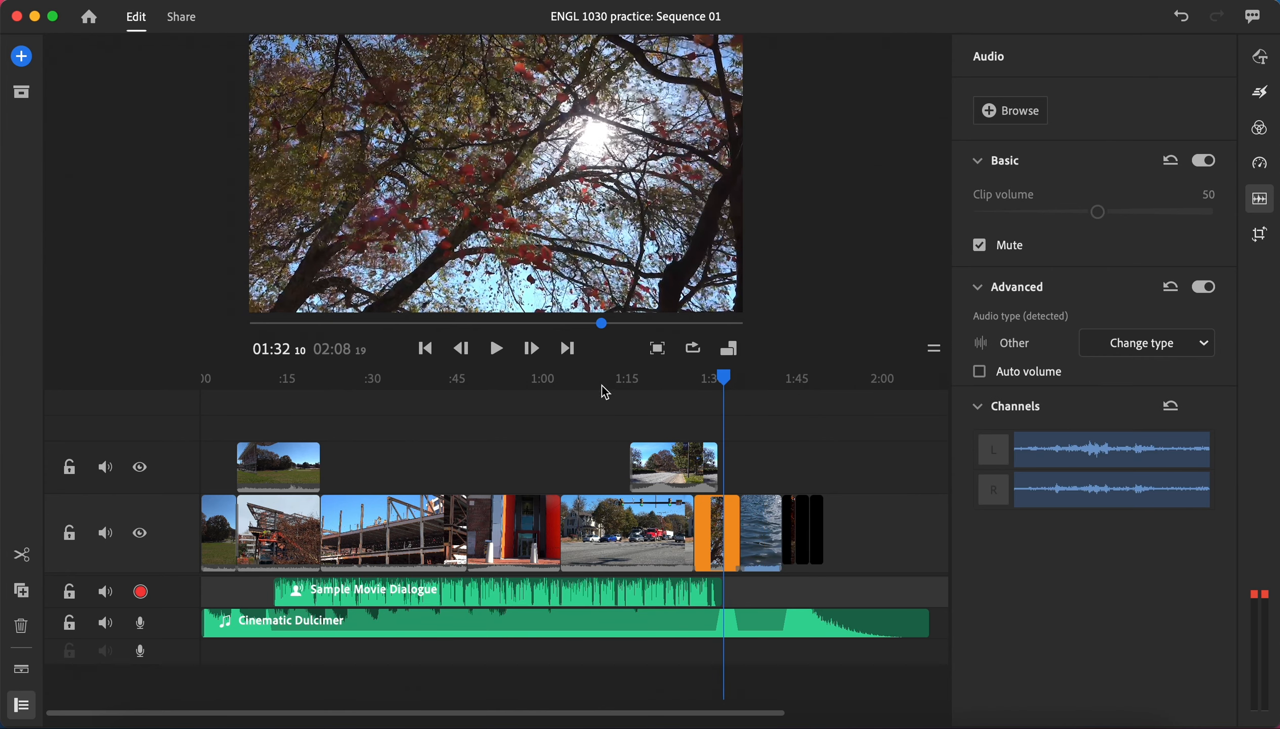
left_click(492, 349)
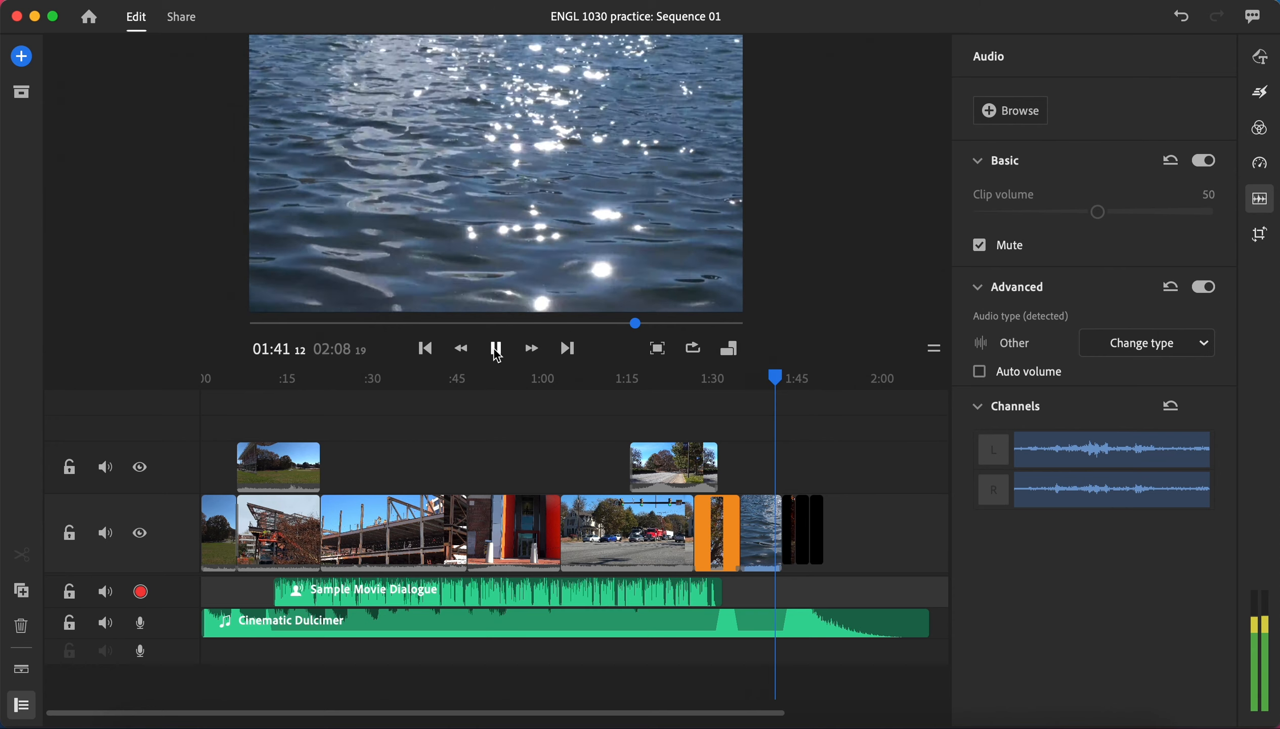
left_click(496, 350)
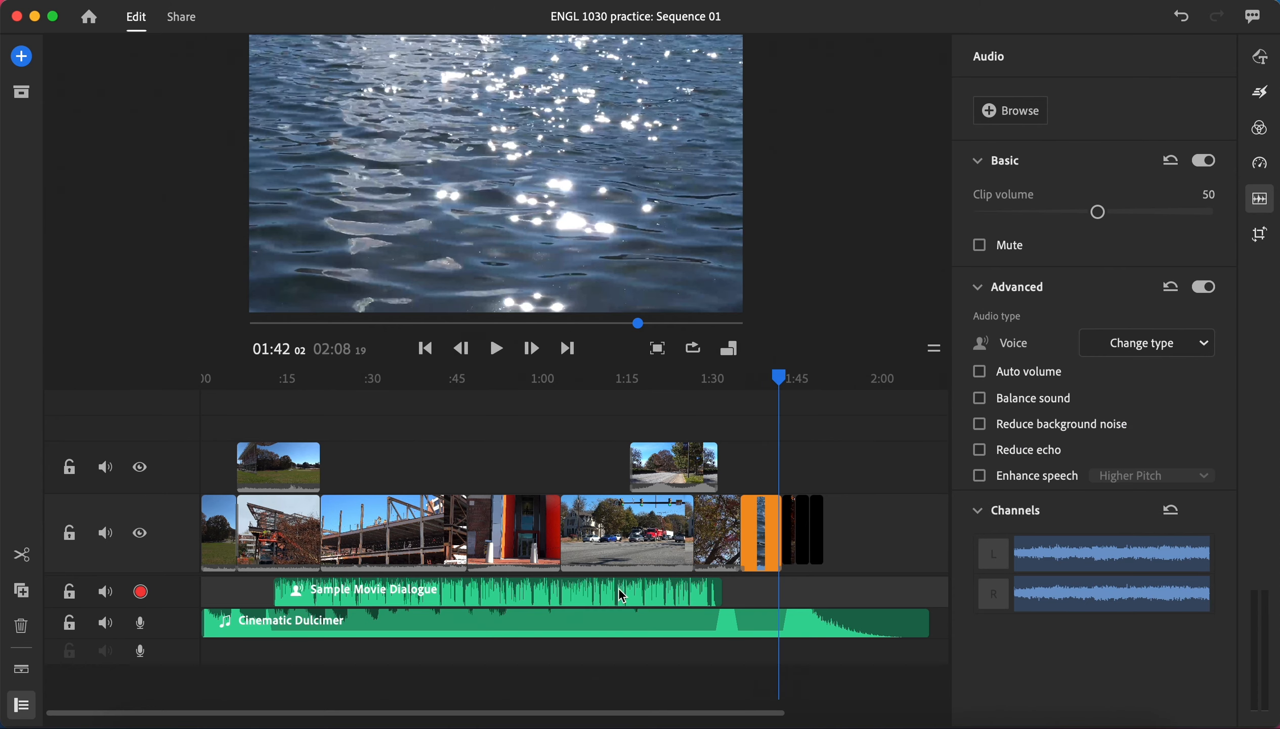